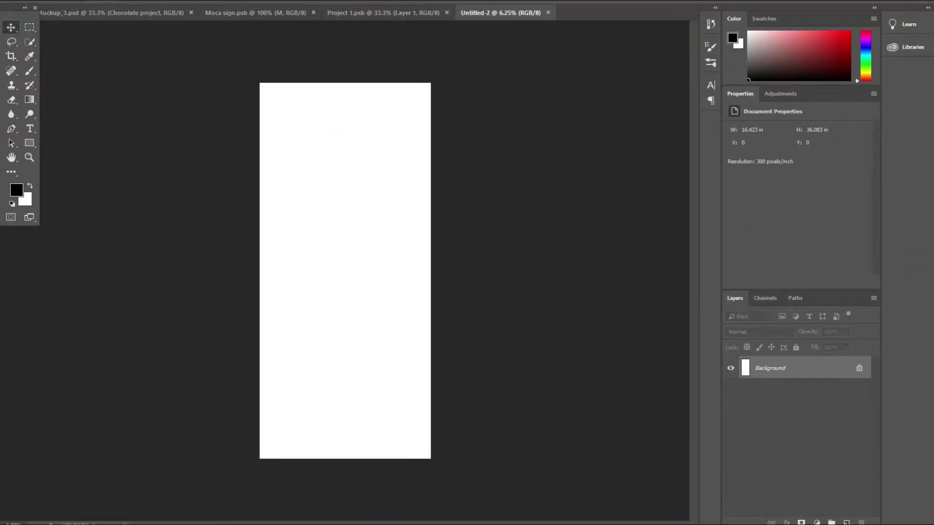
- Add an empty Layer 1 above the Background in the new tall document
{"action": "left_click", "coordinate": [847, 522]}
{"action": "scroll", "coordinate": [346, 198], "scroll_direction": "up", "scroll_amount": 1}
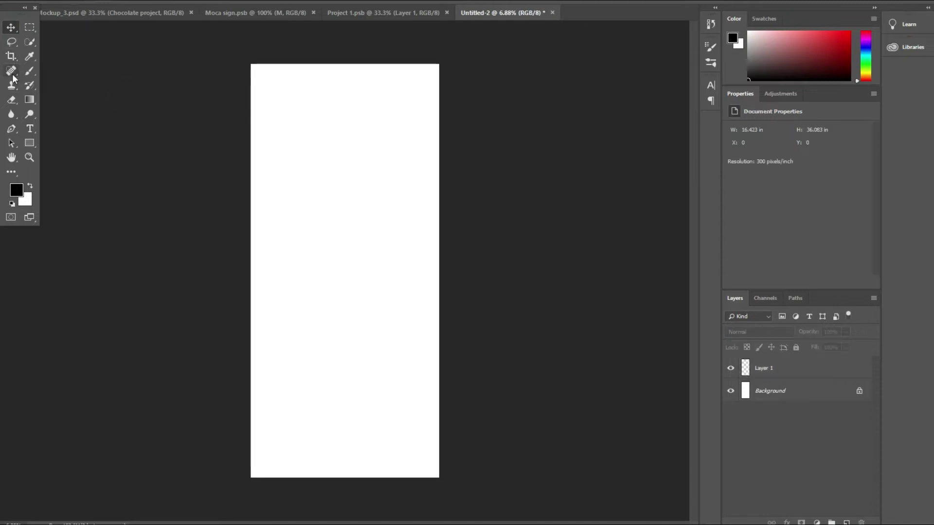
- Draw a black circle at the upper-left edge with the Ellipse Tool and rasterize it
{"action": "right_click", "coordinate": [29, 144]}
{"action": "left_click", "coordinate": [63, 163]}
{"action": "left_click_drag", "start_coordinate": [266, 164], "coordinate": [321, 217]}
{"action": "key", "text": "v"}
{"action": "scroll", "coordinate": [244, 197], "scroll_direction": "up", "scroll_amount": 2}
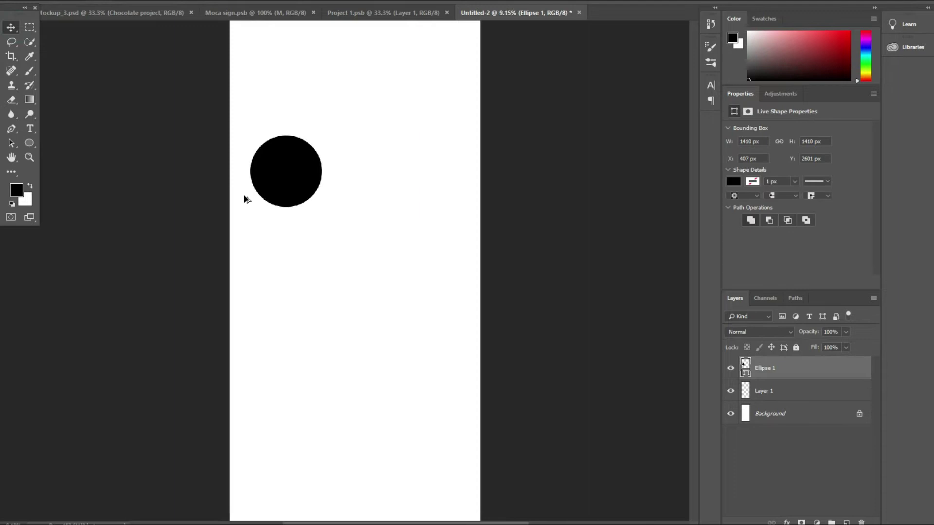
{"action": "left_click_drag", "start_coordinate": [269, 169], "coordinate": [253, 139]}
{"action": "right_click", "coordinate": [798, 373]}
{"action": "left_click", "coordinate": [711, 230]}
- Duplicate the circle into a row of five overlapping circles across the canvas
{"action": "key", "text": "ctrl+j"}
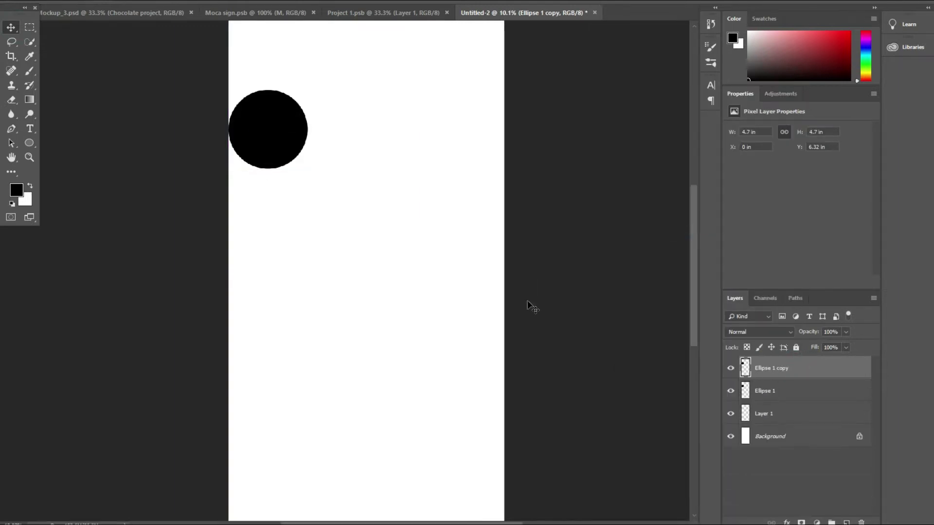
{"action": "left_click_drag", "start_coordinate": [266, 145], "coordinate": [325, 144]}
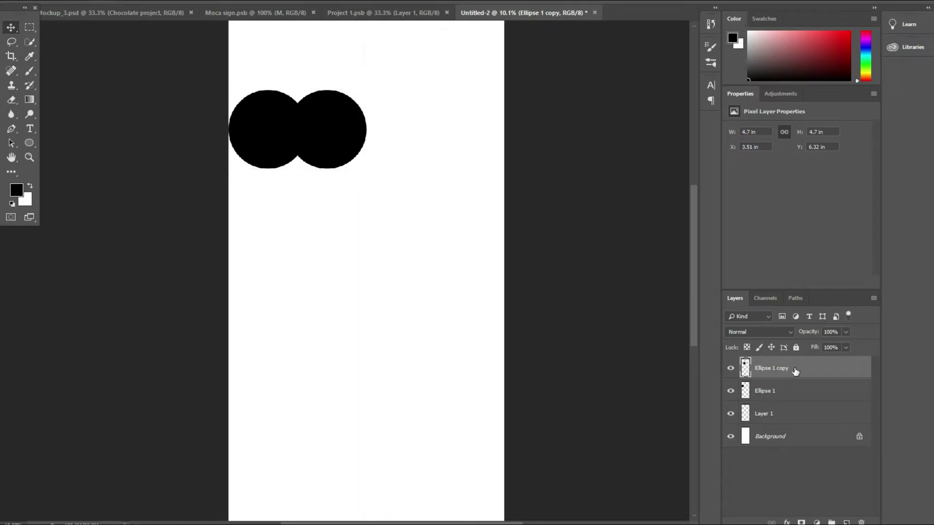
{"action": "key", "text": "ctrl+j"}
{"action": "left_click_drag", "start_coordinate": [323, 141], "coordinate": [390, 149]}
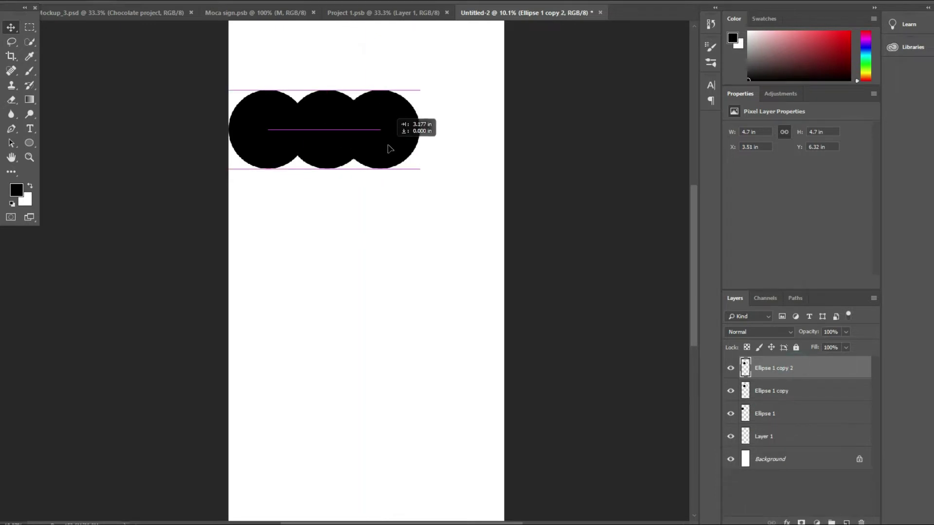
{"action": "left_click_drag", "start_coordinate": [763, 373], "coordinate": [847, 522]}
{"action": "left_click_drag", "start_coordinate": [396, 155], "coordinate": [455, 154]}
{"action": "mouse_move", "coordinate": [809, 368]}
{"action": "left_mouse_down"}
{"action": "mouse_move", "coordinate": [823, 473]}
{"action": "mouse_move", "coordinate": [847, 522]}
{"action": "left_mouse_up"}
{"action": "left_click_drag", "start_coordinate": [440, 146], "coordinate": [503, 146]}
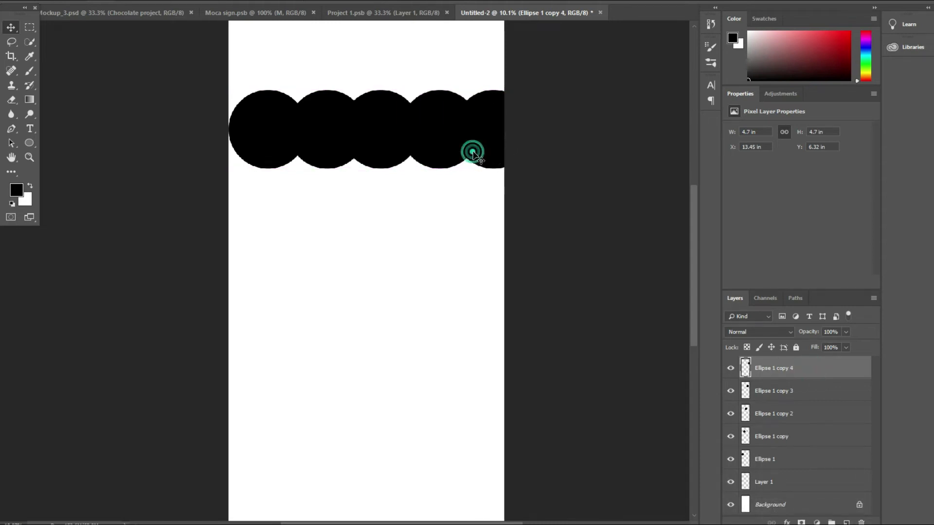
- Select all five circle layers, shift the row left, and merge them into one layer
{"action": "left_click", "coordinate": [441, 146], "text": "ctrl+shift"}
{"action": "left_click", "coordinate": [376, 136], "text": "ctrl+shift"}
{"action": "left_click", "coordinate": [315, 135], "text": "ctrl+shift"}
{"action": "left_click", "coordinate": [261, 132], "text": "ctrl+shift"}
{"action": "left_click_drag", "start_coordinate": [336, 137], "coordinate": [320, 135]}
{"action": "right_click", "coordinate": [812, 371]}
{"action": "left_click", "coordinate": [696, 391]}
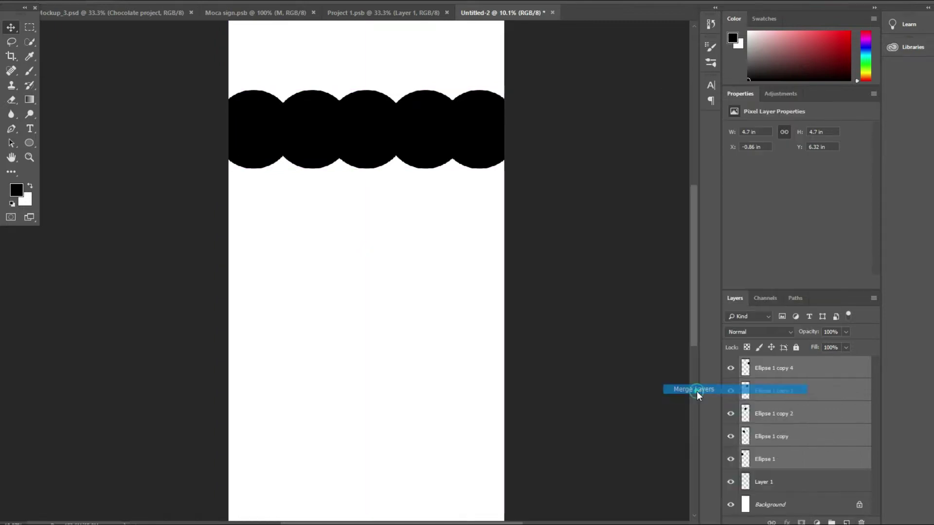
- Duplicate the merged circle row lower down the canvas and adjust both rows' positions
{"action": "left_click_drag", "start_coordinate": [814, 368], "coordinate": [850, 522]}
{"action": "left_click_drag", "start_coordinate": [403, 128], "coordinate": [405, 343]}
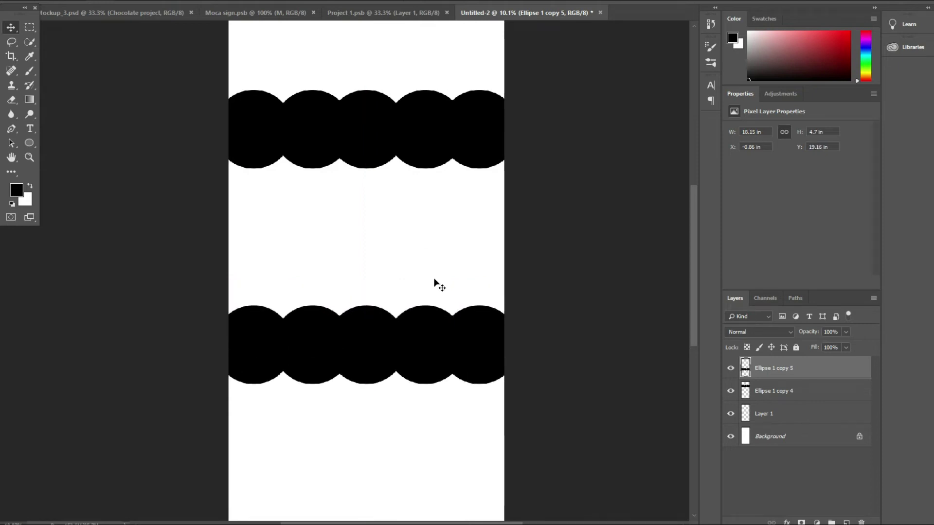
{"action": "scroll", "coordinate": [436, 278], "scroll_direction": "down", "scroll_amount": 1, "text": "alt"}
{"action": "scroll", "coordinate": [385, 253], "scroll_direction": "down", "scroll_amount": 1, "text": "alt"}
{"action": "left_click_drag", "start_coordinate": [378, 155], "coordinate": [373, 196]}
{"action": "left_click_drag", "start_coordinate": [366, 305], "coordinate": [367, 335]}
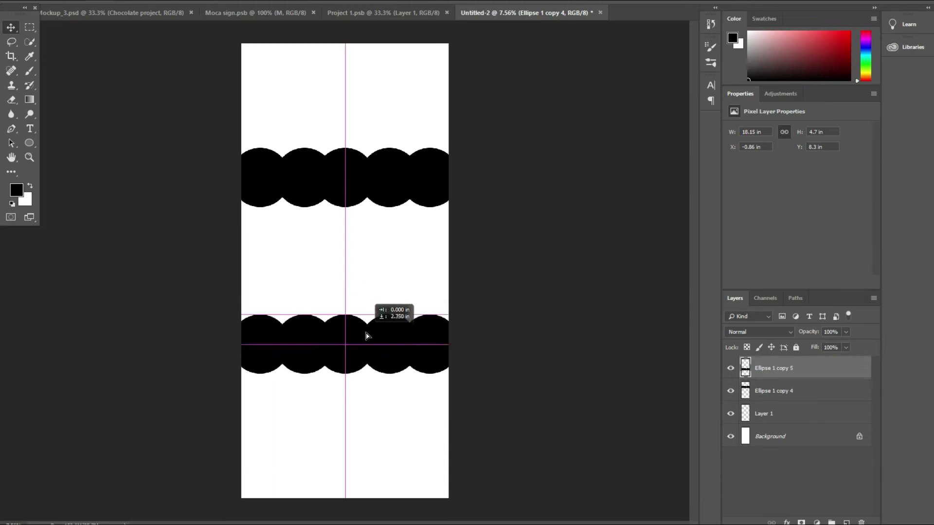
{"action": "left_click", "coordinate": [513, 130]}
- Add a new layer and draw a black rectangle over the top of the canvas
{"action": "left_click", "coordinate": [847, 522]}
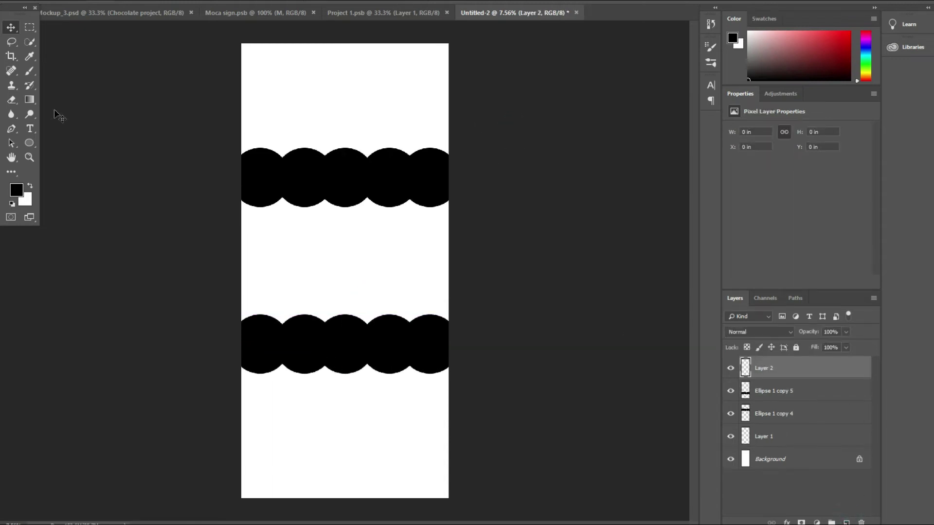
{"action": "right_click", "coordinate": [33, 143]}
{"action": "left_click", "coordinate": [66, 141]}
{"action": "left_click_drag", "start_coordinate": [240, 40], "coordinate": [460, 175]}
{"action": "key", "text": "v"}
{"action": "left_click", "coordinate": [375, 111]}
- Duplicate the rectangle to the canvas bottom and stretch it to the edge with Free Transform
{"action": "key", "text": "ctrl+j"}
{"action": "left_click_drag", "start_coordinate": [386, 136], "coordinate": [394, 466]}
{"action": "key", "text": "ctrl+t"}
{"action": "left_click_drag", "start_coordinate": [345, 489], "coordinate": [345, 499]}
{"action": "key", "text": "Return"}
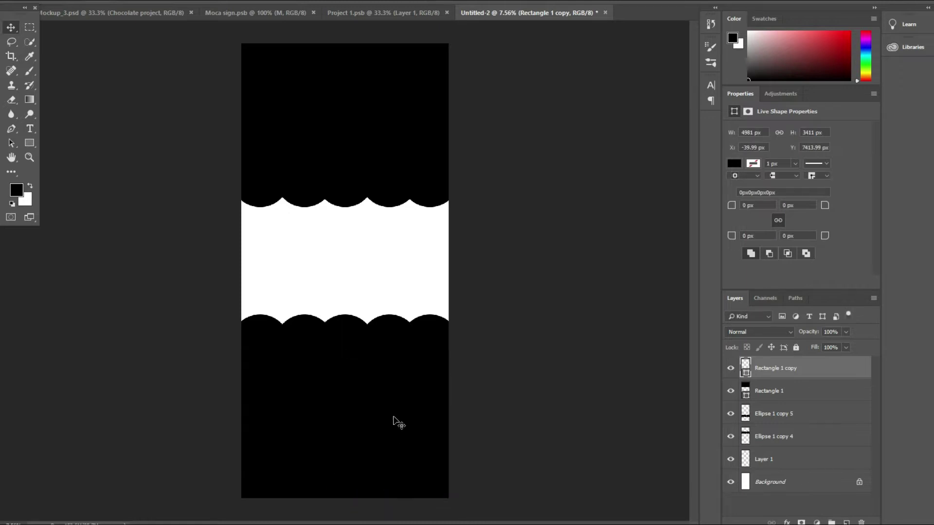
- Merge each rectangle with its neighbouring circle row to form two scalloped blocks
{"action": "left_click_drag", "start_coordinate": [398, 423], "coordinate": [521, 292]}
{"action": "right_click", "coordinate": [799, 374]}
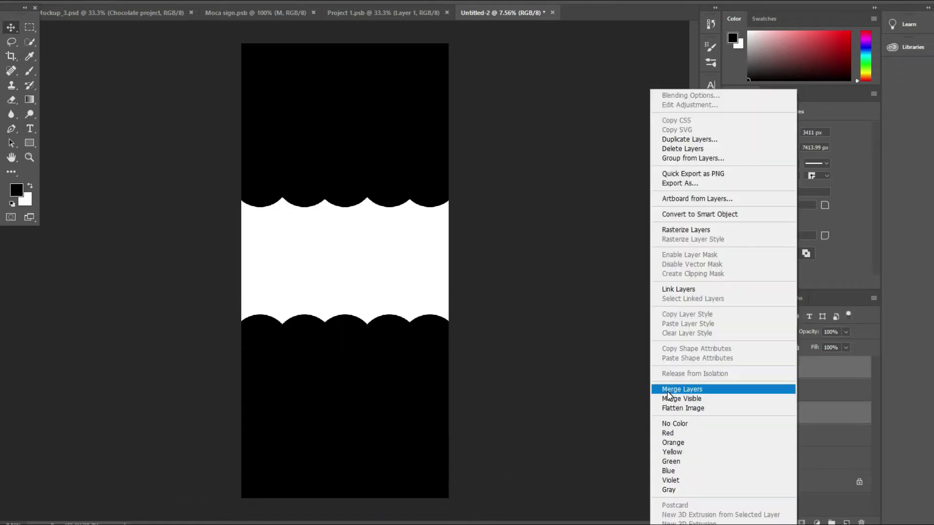
{"action": "left_click", "coordinate": [668, 391]}
{"action": "left_click", "coordinate": [769, 390]}
{"action": "left_click", "coordinate": [774, 413], "text": "shift"}
{"action": "right_click", "coordinate": [759, 414]}
{"action": "left_click", "coordinate": [761, 388]}
- Delete the empty Layer 1 and snap the scalloped blocks to the canvas edges
{"action": "left_click_drag", "start_coordinate": [771, 417], "coordinate": [862, 522]}
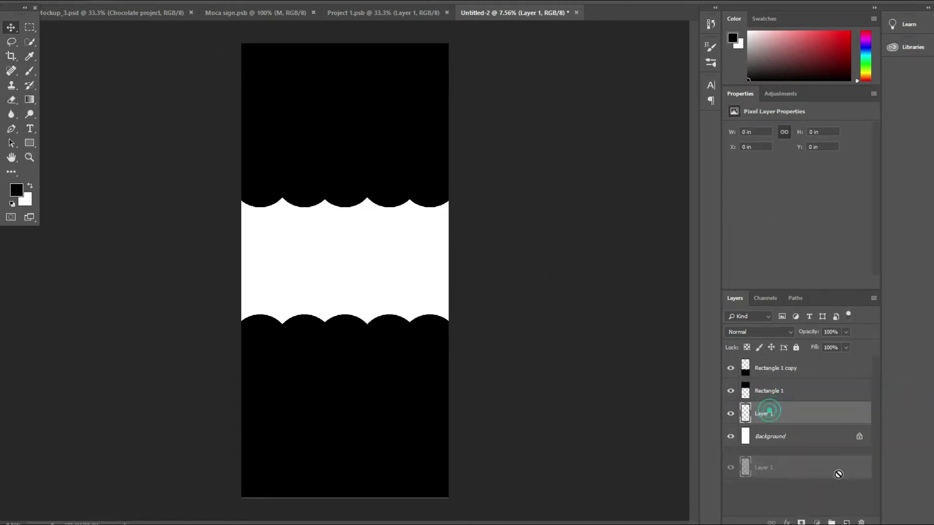
{"action": "mouse_move", "coordinate": [362, 173]}
{"action": "left_mouse_down"}
{"action": "mouse_move", "coordinate": [370, 229]}
{"action": "mouse_move", "coordinate": [363, 160]}
{"action": "left_mouse_up"}
{"action": "mouse_move", "coordinate": [354, 359]}
{"action": "left_mouse_down"}
{"action": "mouse_move", "coordinate": [360, 385]}
{"action": "mouse_move", "coordinate": [352, 375]}
{"action": "left_mouse_up"}
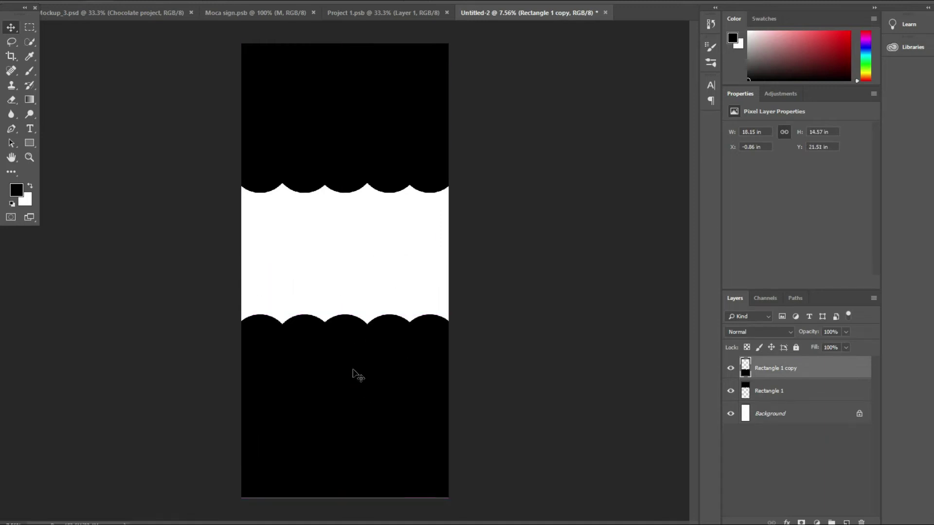
- Add a Gradient Overlay to the top block and load the red-to-green gradient preset
{"action": "left_click", "coordinate": [336, 96]}
{"action": "left_click", "coordinate": [787, 522]}
{"action": "left_click", "coordinate": [813, 487]}
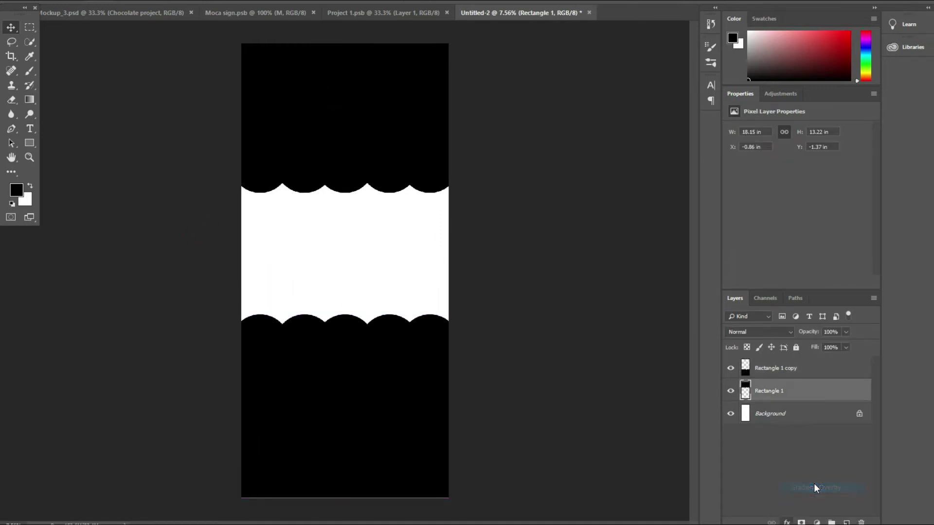
{"action": "left_click_drag", "start_coordinate": [504, 55], "coordinate": [762, 74]}
{"action": "left_click", "coordinate": [715, 141]}
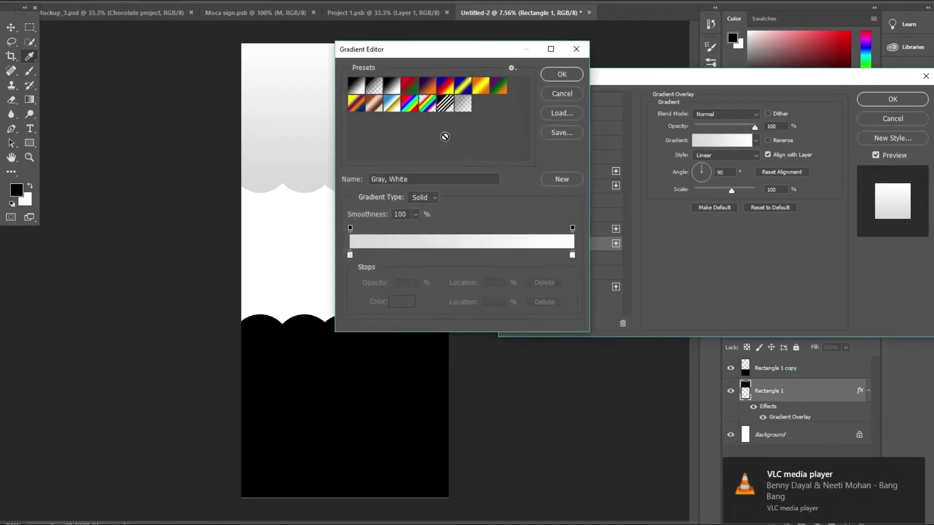
{"action": "left_click", "coordinate": [409, 86]}
- Change the gradient's green stop colour to dark red
{"action": "left_click_drag", "start_coordinate": [432, 50], "coordinate": [615, 34]}
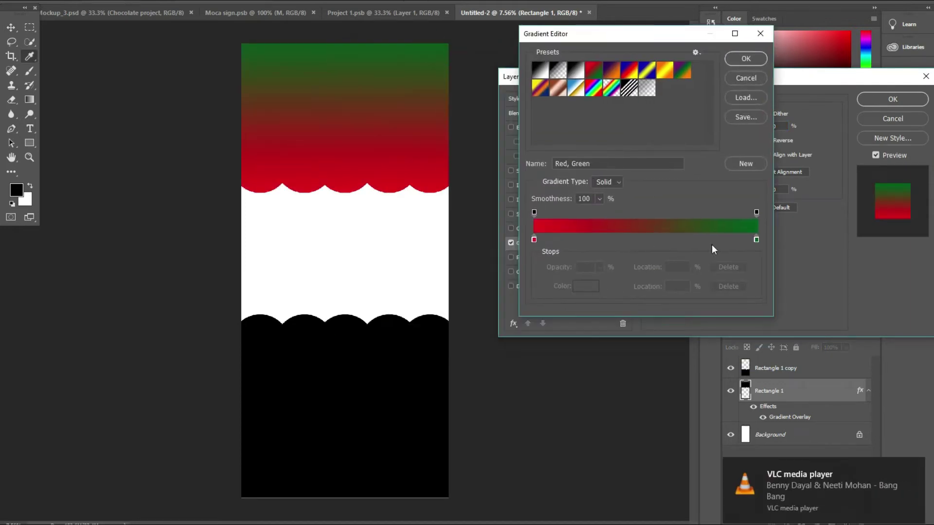
{"action": "mouse_move", "coordinate": [756, 239]}
{"action": "left_mouse_down"}
{"action": "mouse_move", "coordinate": [757, 219]}
{"action": "mouse_move", "coordinate": [755, 239]}
{"action": "left_mouse_up"}
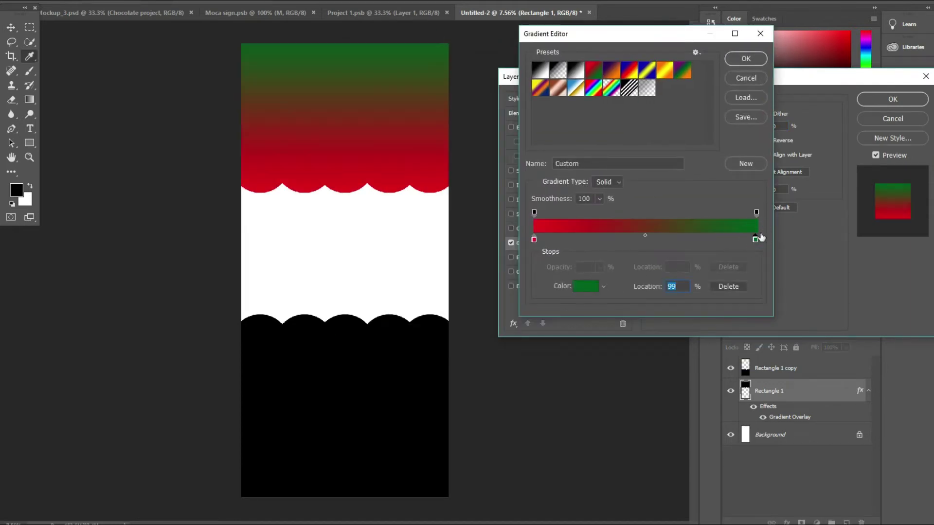
{"action": "left_click", "coordinate": [591, 290]}
{"action": "left_click", "coordinate": [474, 235]}
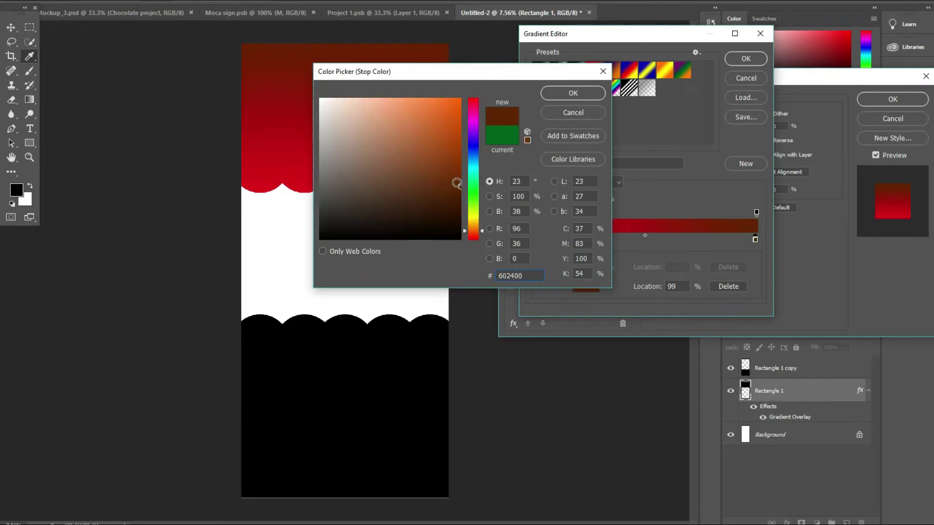
{"action": "left_click", "coordinate": [479, 101]}
{"action": "left_click_drag", "start_coordinate": [460, 189], "coordinate": [460, 198]}
{"action": "left_click", "coordinate": [473, 192]}
{"action": "left_click", "coordinate": [474, 99]}
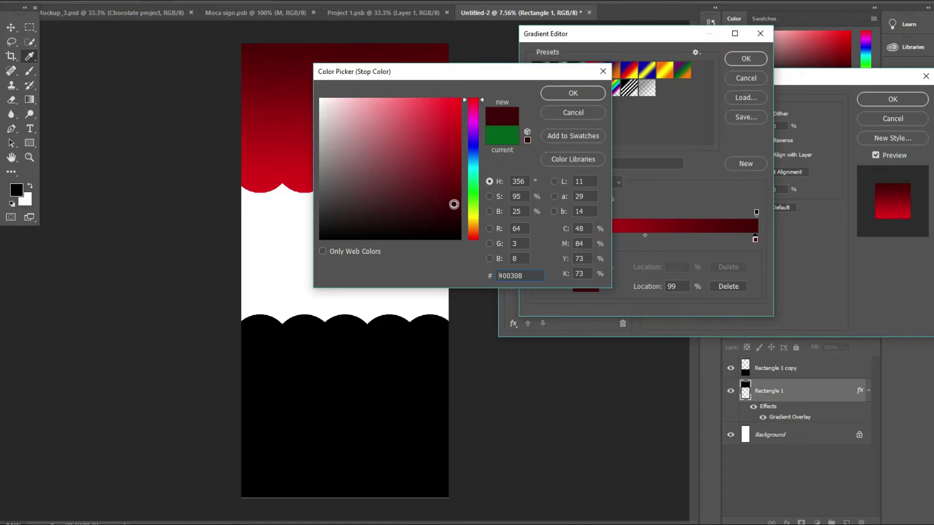
{"action": "left_click", "coordinate": [554, 94]}
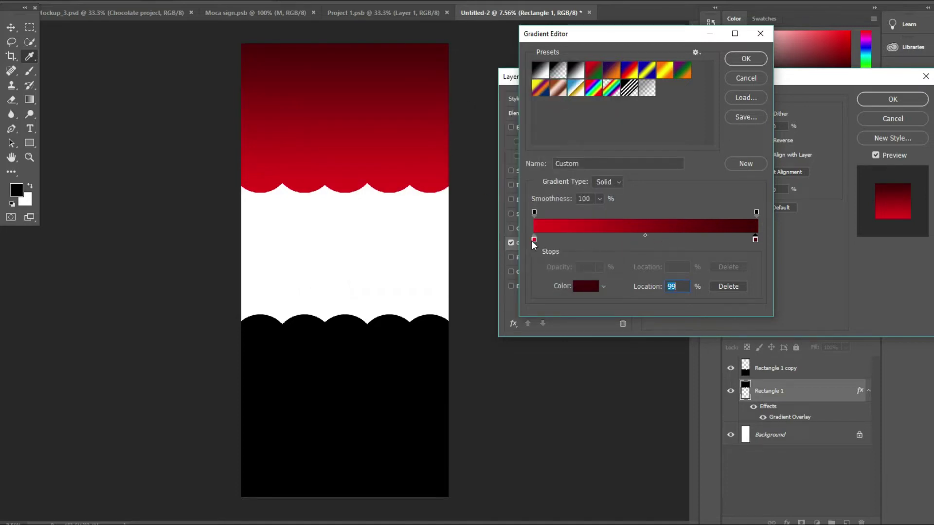
- Place the dark red and red stops at 0% and 100%, save the gradient as a preset, and apply
{"action": "left_click_drag", "start_coordinate": [534, 239], "coordinate": [625, 240]}
{"action": "left_click_drag", "start_coordinate": [756, 240], "coordinate": [535, 239]}
{"action": "left_click_drag", "start_coordinate": [625, 239], "coordinate": [757, 239]}
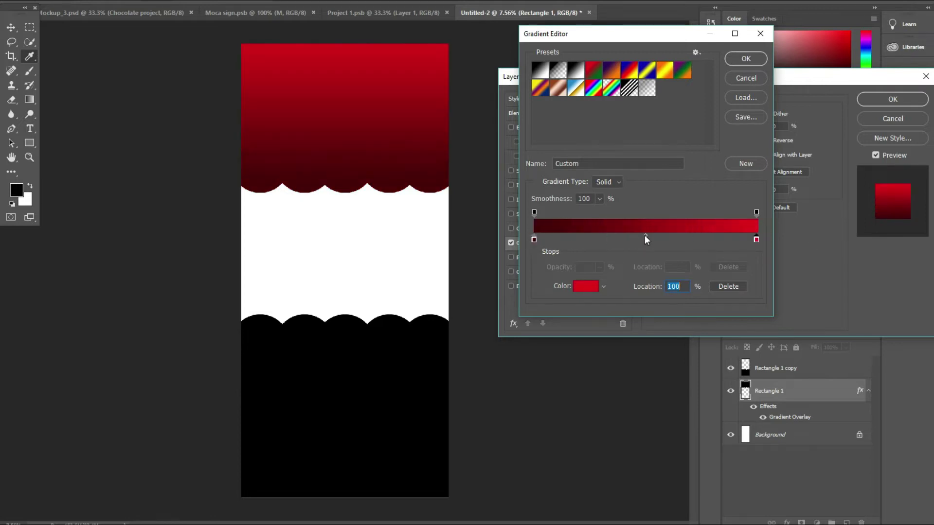
{"action": "left_click", "coordinate": [753, 58]}
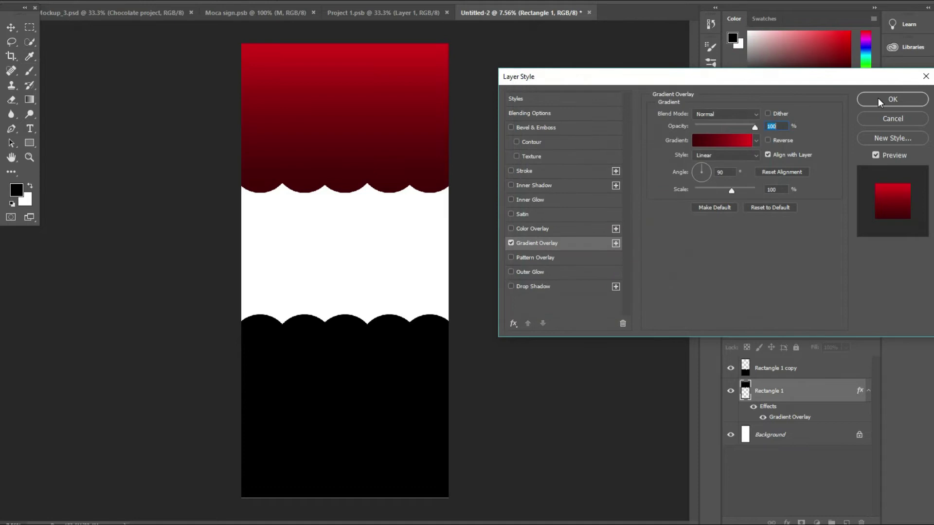
{"action": "left_click", "coordinate": [722, 140]}
{"action": "left_click", "coordinate": [749, 164]}
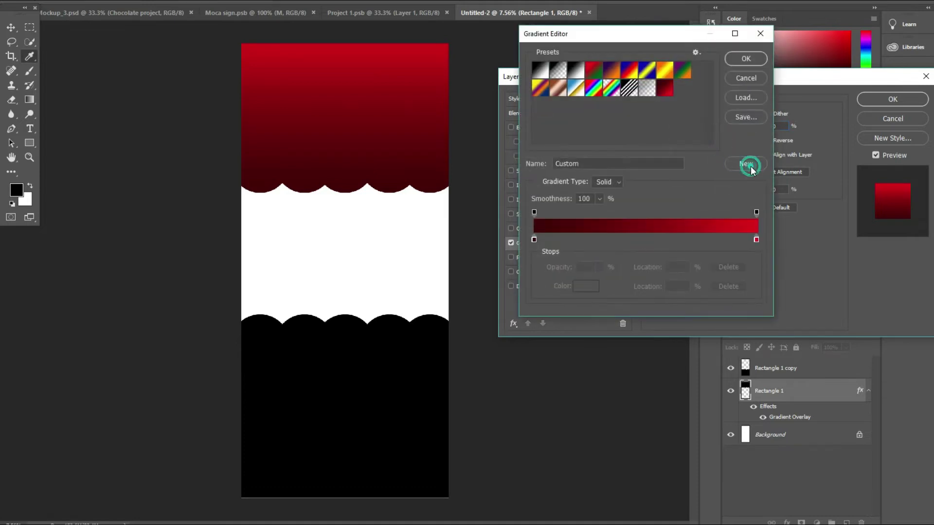
{"action": "left_click", "coordinate": [732, 58]}
{"action": "left_click", "coordinate": [893, 99]}
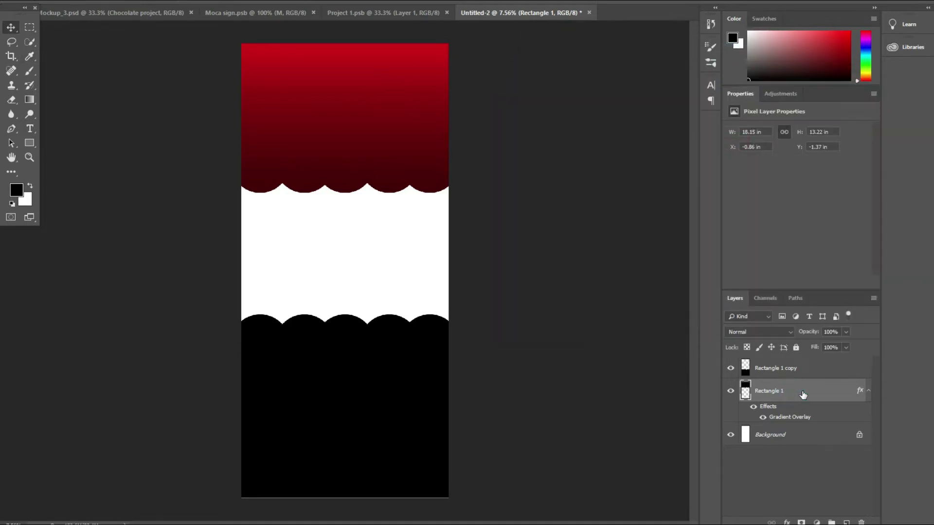
- Duplicate the red scalloped bar, offset it lower, and place it beneath the original
{"action": "left_click_drag", "start_coordinate": [803, 394], "coordinate": [803, 501]}
{"action": "left_click_drag", "start_coordinate": [847, 522], "coordinate": [847, 521]}
{"action": "left_click_drag", "start_coordinate": [394, 141], "coordinate": [394, 161]}
{"action": "left_click_drag", "start_coordinate": [809, 394], "coordinate": [817, 469]}
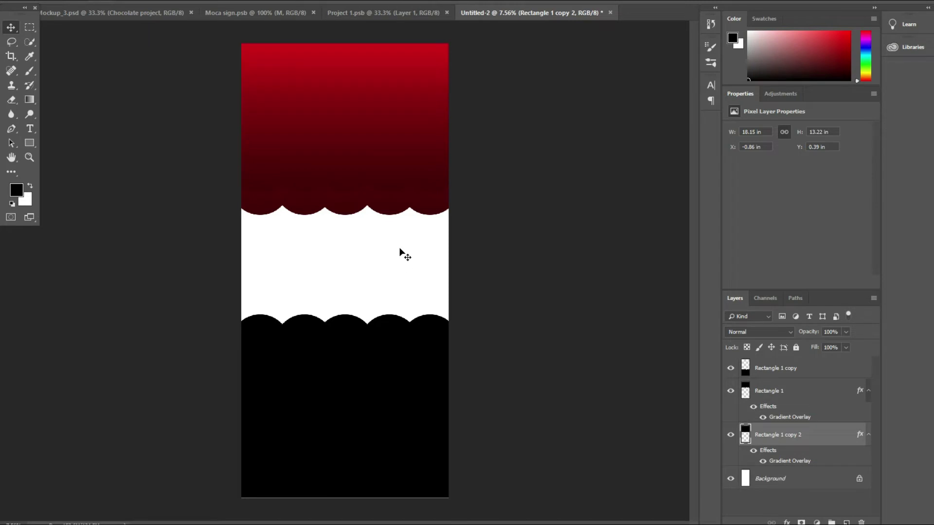
{"action": "left_click_drag", "start_coordinate": [382, 207], "coordinate": [382, 207]}
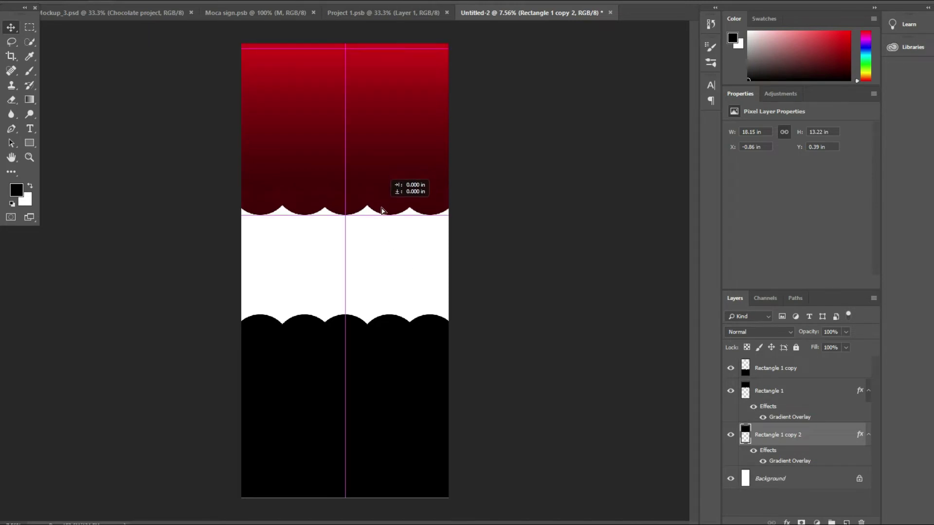
- Duplicate the offset bar again and give the copy a bright yellow Color Overlay
{"action": "key", "text": "ctrl+j"}
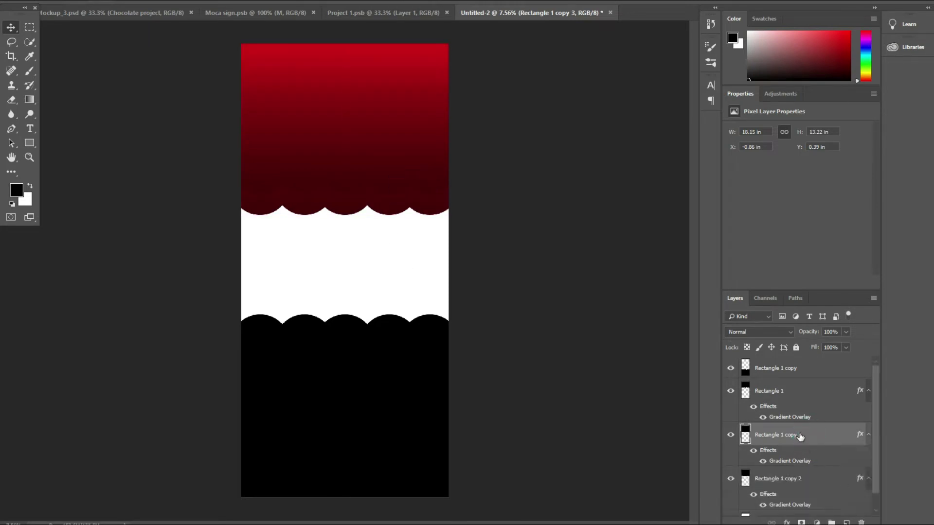
{"action": "left_click_drag", "start_coordinate": [361, 221], "coordinate": [362, 196]}
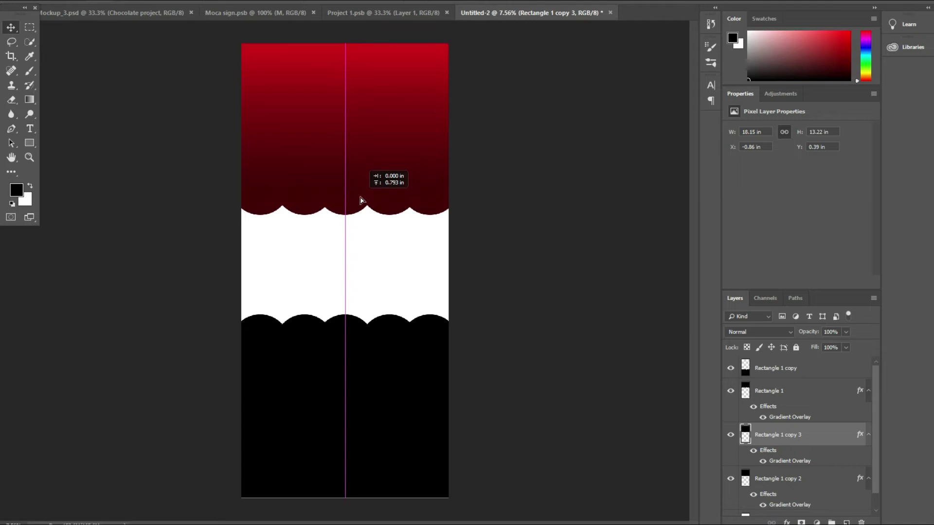
{"action": "double_click", "coordinate": [746, 429]}
{"action": "left_click", "coordinate": [525, 228]}
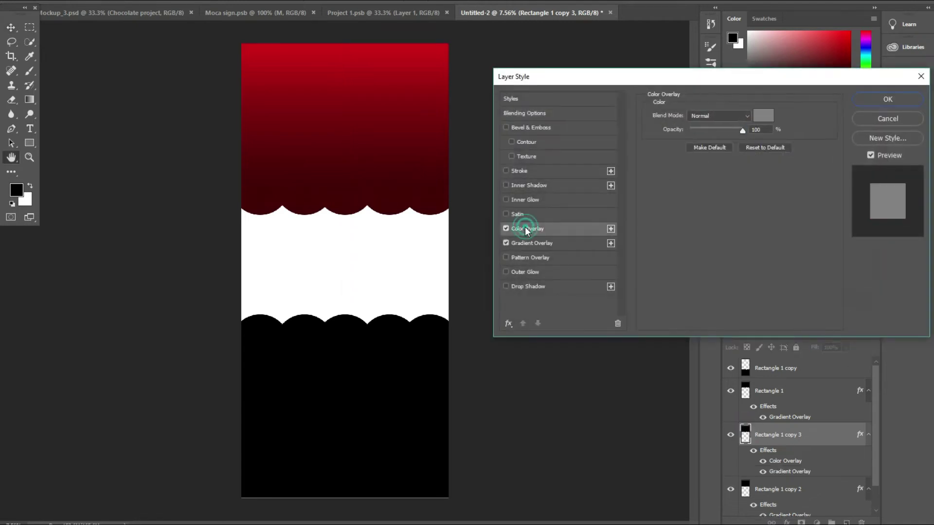
{"action": "left_click", "coordinate": [508, 243]}
{"action": "left_click", "coordinate": [764, 116]}
{"action": "left_click", "coordinate": [477, 214]}
{"action": "left_click", "coordinate": [443, 195]}
{"action": "left_click", "coordinate": [573, 98]}
{"action": "left_click", "coordinate": [888, 100]}
- Fine-tune the yellow and maroon scallop copies' positions, toggling opacity to align them
{"action": "left_click_drag", "start_coordinate": [350, 210], "coordinate": [345, 201]}
{"action": "left_click", "coordinate": [409, 255]}
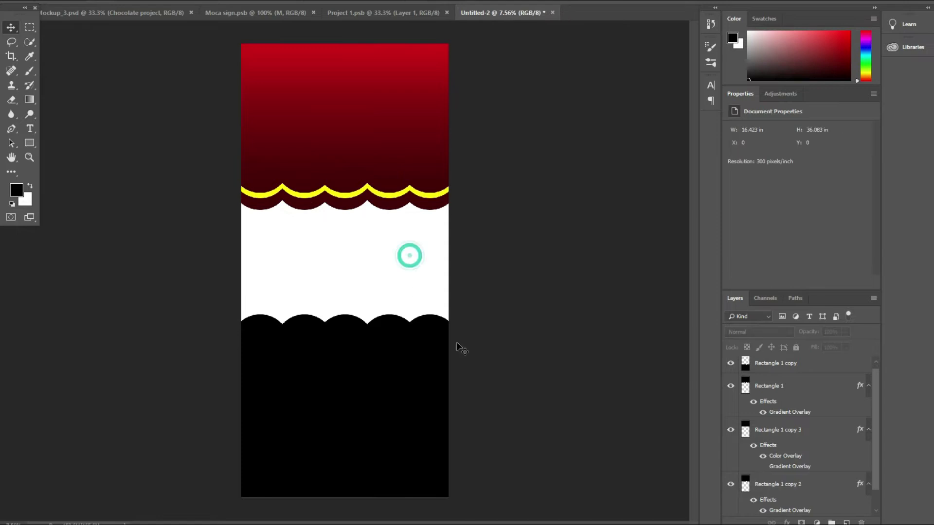
{"action": "left_click", "coordinate": [358, 210]}
{"action": "key", "text": "1"}
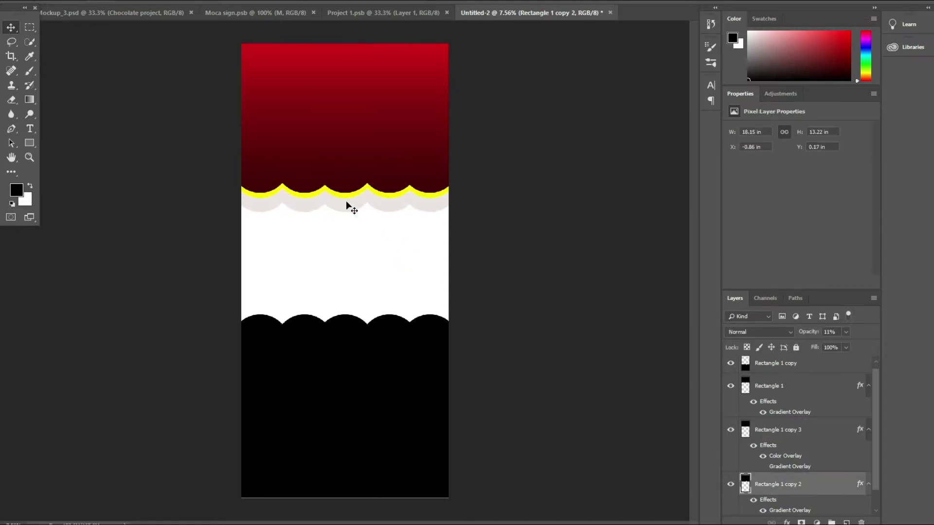
{"action": "key", "text": "0"}
{"action": "left_click_drag", "start_coordinate": [347, 206], "coordinate": [349, 205]}
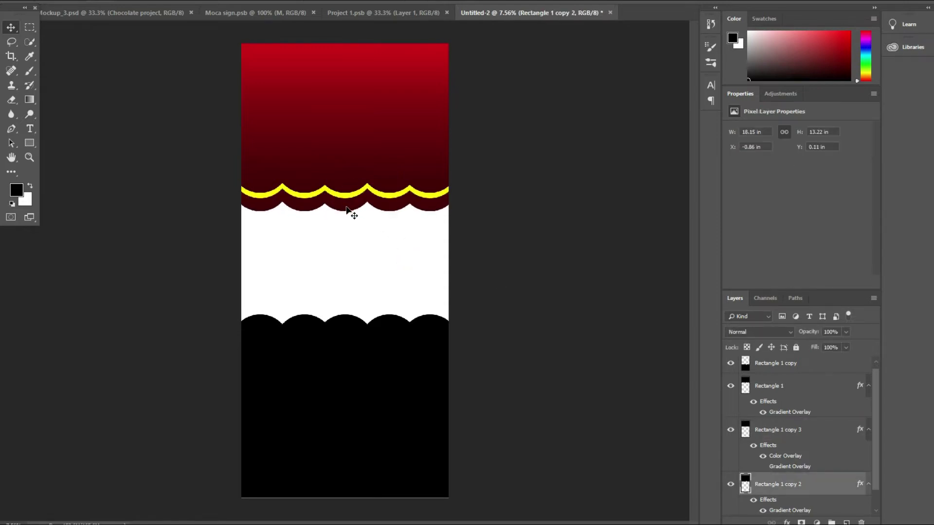
- Delete the black scalloped bar and merge the red bar with its trims
{"action": "left_click", "coordinate": [429, 291]}
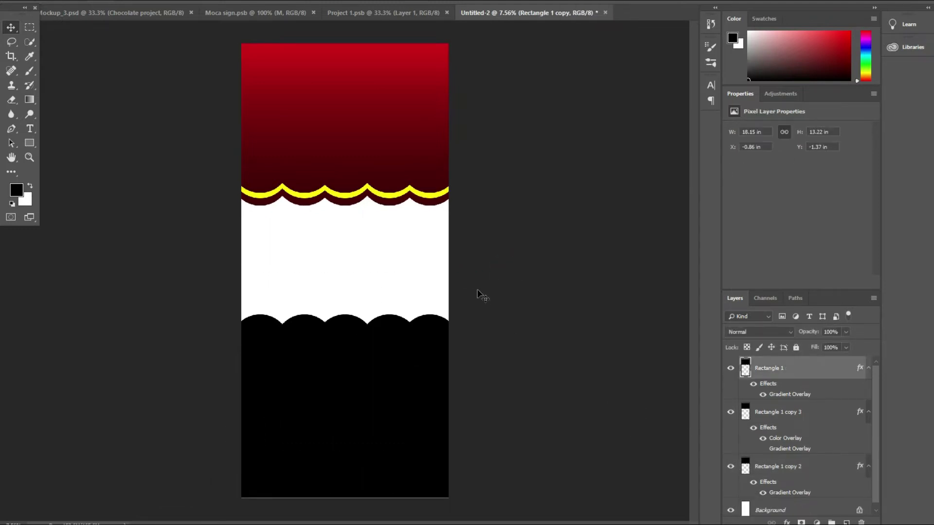
{"action": "key", "text": "Delete"}
{"action": "right_click", "coordinate": [790, 369]}
{"action": "left_click", "coordinate": [686, 389]}
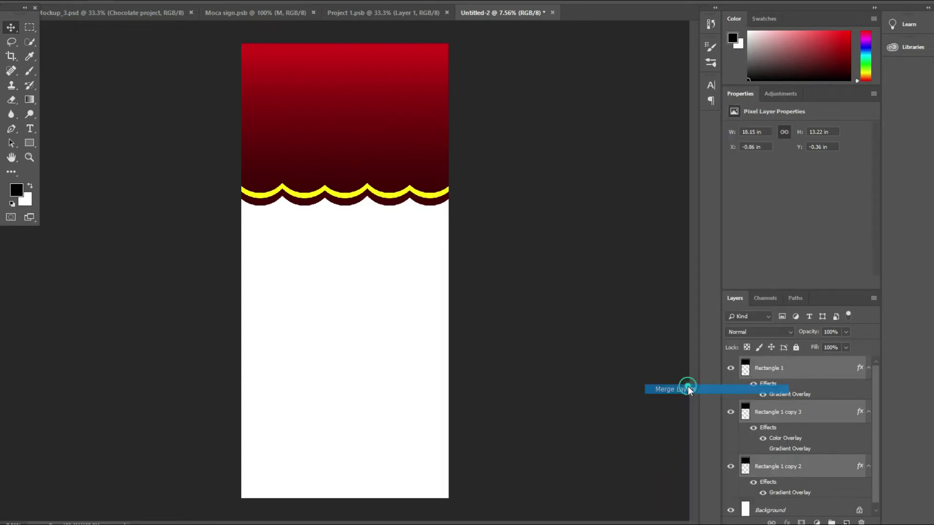
- Duplicate the merged bar to the banner bottom and flip it vertically
{"action": "key", "text": "ctrl+j"}
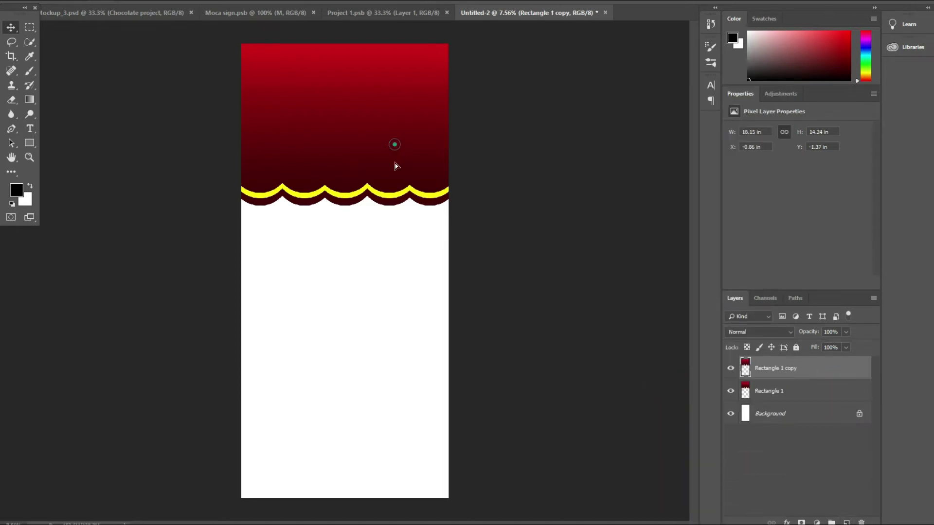
{"action": "left_click_drag", "start_coordinate": [394, 146], "coordinate": [394, 438]}
{"action": "key", "text": "alt+e"}
{"action": "left_click", "coordinate": [125, 208]}
{"action": "right_click", "coordinate": [354, 363]}
{"action": "left_click", "coordinate": [401, 515]}
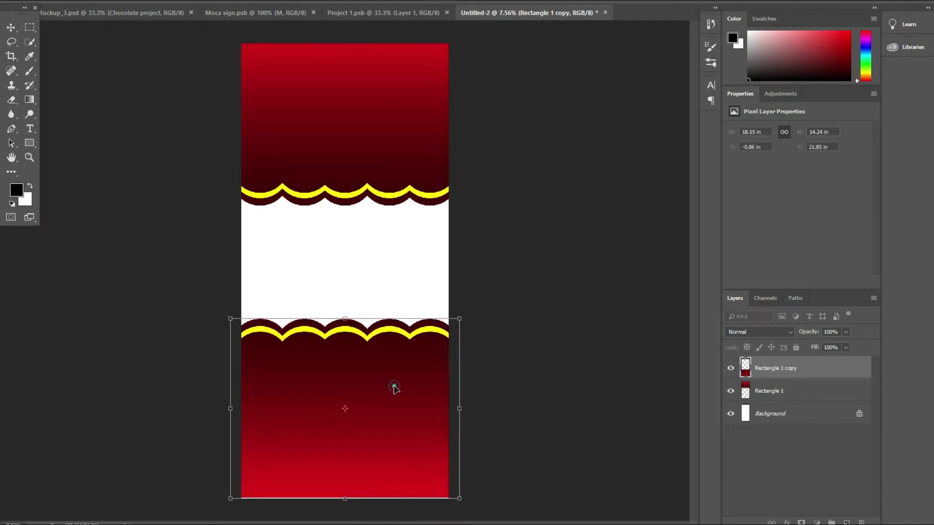
{"action": "key", "text": "Return"}
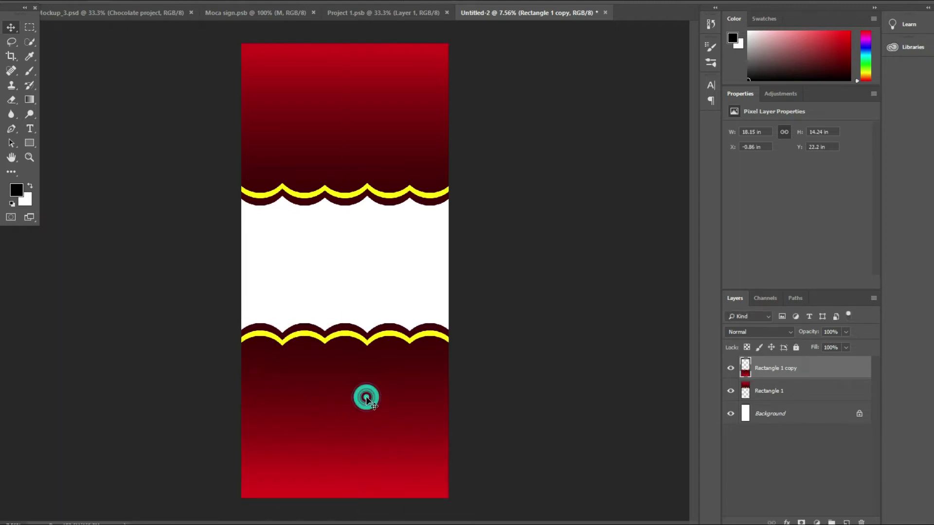
- Check the mirrored lower bar's placement by selecting and deselecting it
{"action": "left_click", "coordinate": [365, 398]}
{"action": "scroll", "coordinate": [142, 285], "scroll_direction": "up", "scroll_amount": 2}
{"action": "left_click", "coordinate": [400, 390]}
{"action": "left_click", "coordinate": [187, 261]}
{"action": "scroll", "coordinate": [221, 335], "scroll_direction": "down", "scroll_amount": 1}
{"action": "scroll", "coordinate": [221, 335], "scroll_direction": "down", "scroll_amount": 1}
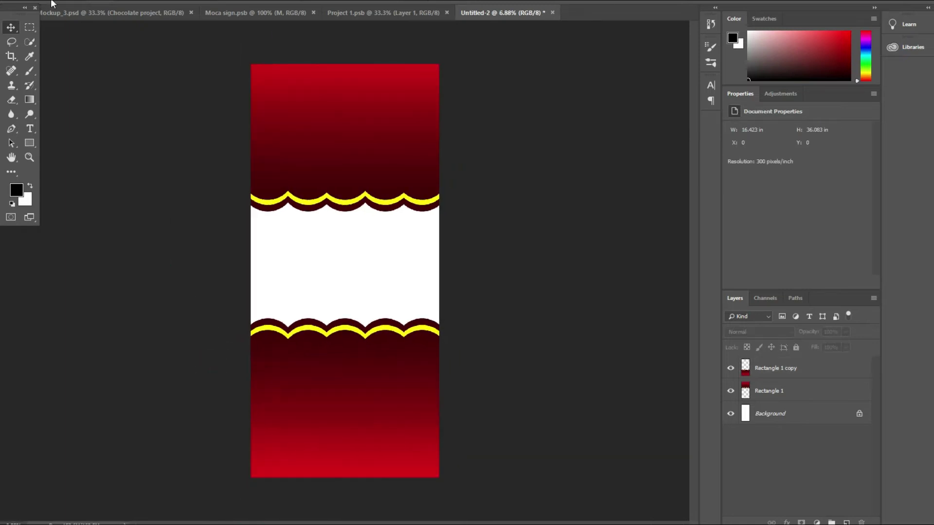
{"action": "left_click", "coordinate": [34, 0]}
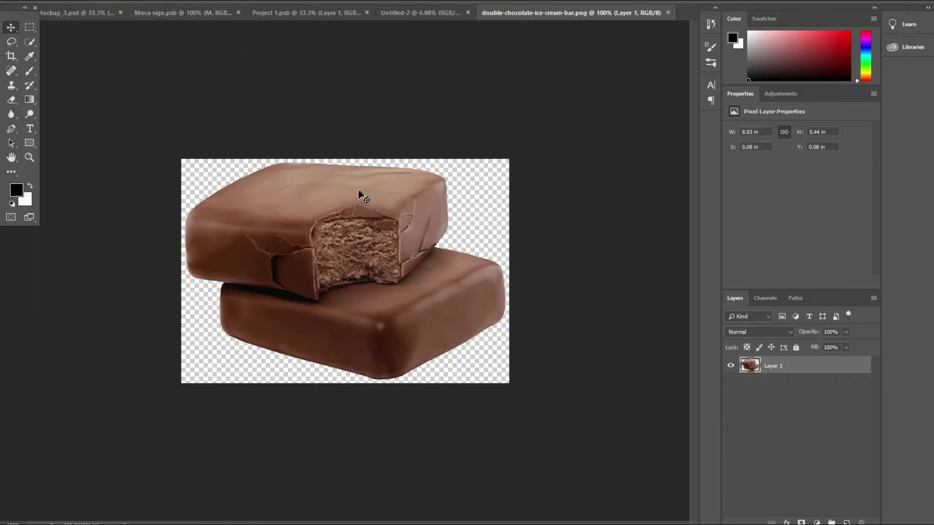
- Drag the chocolate ice cream bar photo into the banner and enlarge it with Free Transform
{"action": "left_click_drag", "start_coordinate": [362, 196], "coordinate": [354, 263]}
{"action": "left_click", "coordinate": [49, 0]}
{"action": "left_click", "coordinate": [73, 193]}
{"action": "mouse_move", "coordinate": [358, 251]}
{"action": "left_mouse_down"}
{"action": "mouse_move", "coordinate": [417, 195]}
{"action": "mouse_move", "coordinate": [357, 284]}
{"action": "left_mouse_up"}
{"action": "left_click_drag", "start_coordinate": [417, 253], "coordinate": [429, 246]}
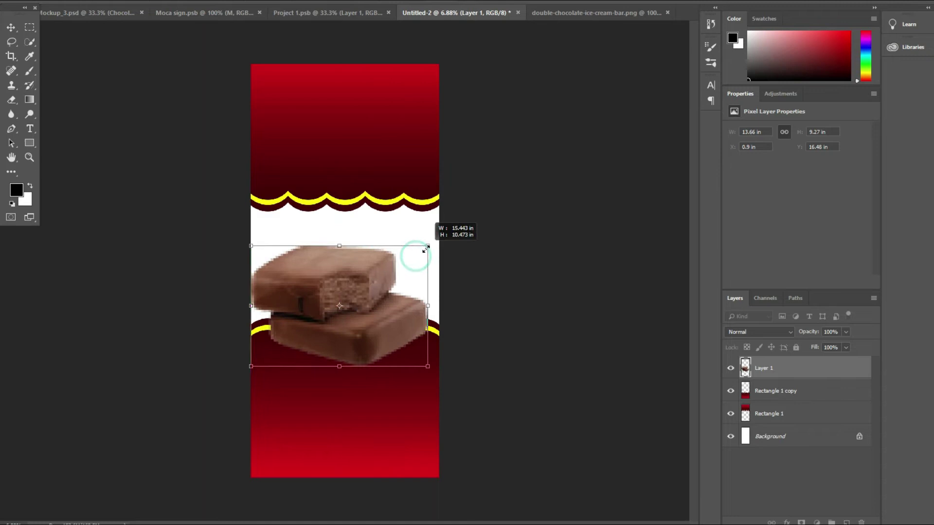
{"action": "double_click", "coordinate": [380, 262]}
- Nudge the chocolate photo right, shrink it slightly, and add an empty layer on top
{"action": "left_click_drag", "start_coordinate": [367, 283], "coordinate": [373, 283]}
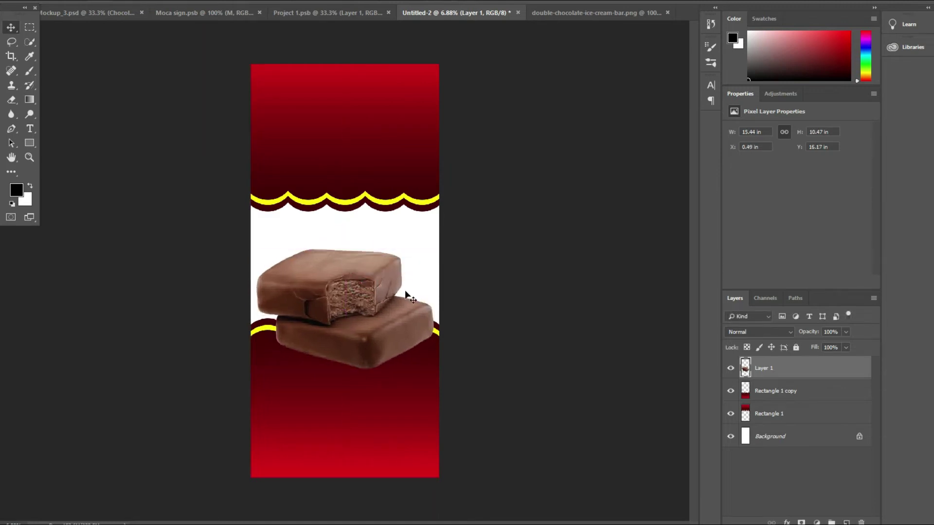
{"action": "left_click_drag", "start_coordinate": [431, 251], "coordinate": [424, 254]}
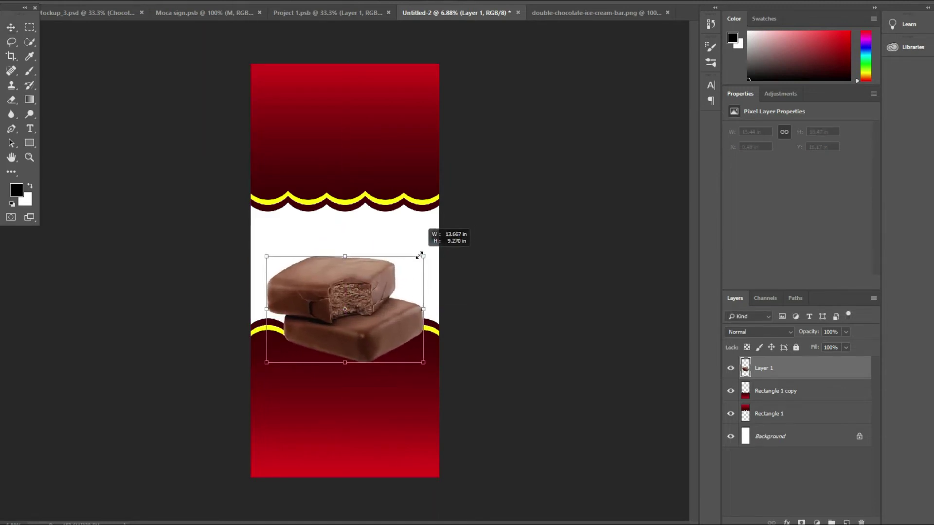
{"action": "double_click", "coordinate": [354, 286]}
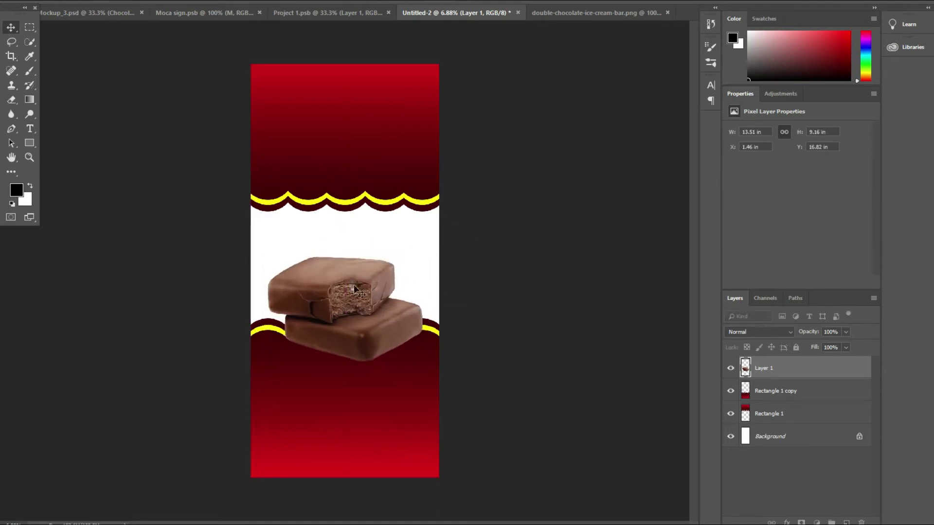
{"action": "left_click", "coordinate": [547, 247]}
{"action": "left_click", "coordinate": [845, 521]}
- Finish typing the MILKA CHOCOLATE title in the top red area and move it lower
{"action": "key", "text": "ctrl+0"}
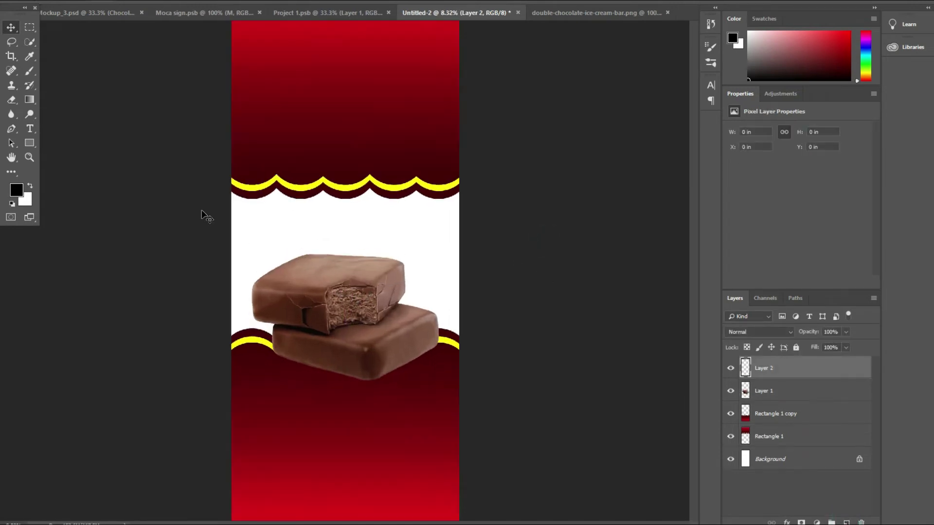
{"action": "left_click", "coordinate": [280, 92]}
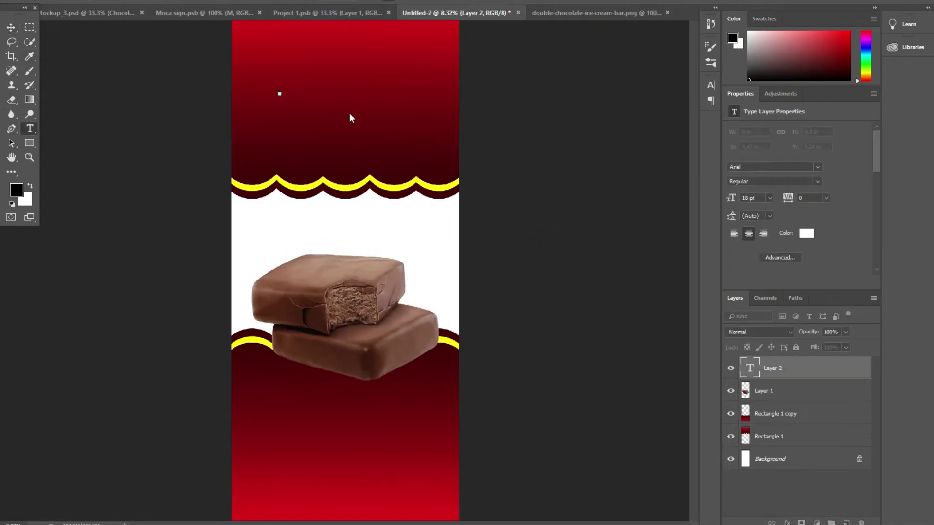
{"action": "left_click", "coordinate": [272, 138]}
{"action": "type", "text": "CHOCOLATE"}
{"action": "left_click_drag", "start_coordinate": [347, 133], "coordinate": [329, 148]}
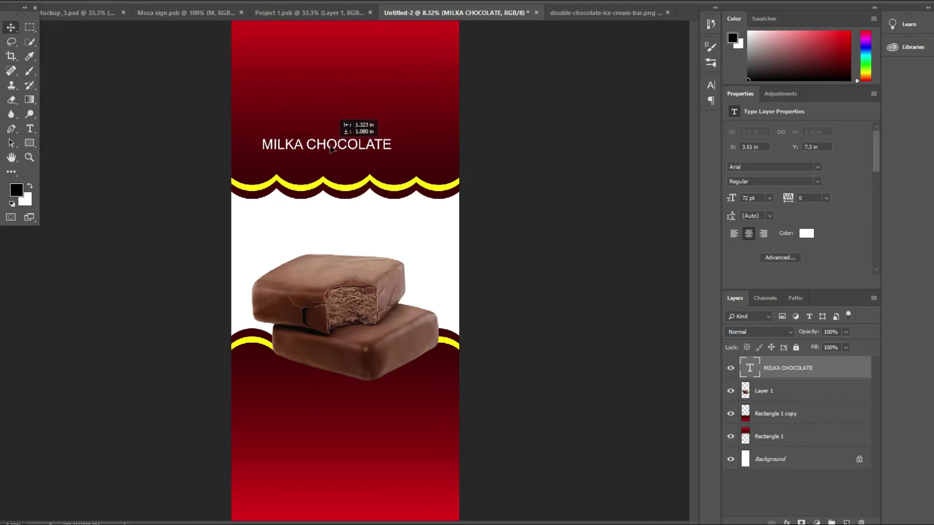
- Set the title font to Impact and centre it in the red bar
{"action": "double_click", "coordinate": [753, 368]}
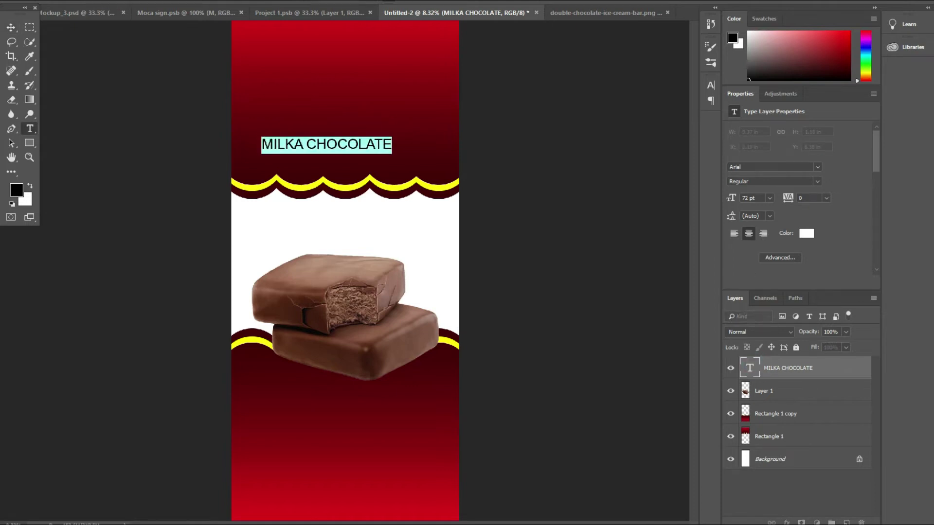
{"action": "type", "text": "Consolas"}
{"action": "key", "text": "Down"}
{"action": "key", "text": "Down"}
{"action": "key", "text": "Down"}
{"action": "key", "text": "Down"}
{"action": "key", "text": "Down"}
{"action": "key", "text": "Down"}
{"action": "key", "text": "Down"}
{"action": "key", "text": "Down"}
{"action": "key", "text": "Down"}
{"action": "key", "text": "Down"}
{"action": "key", "text": "Up"}
{"action": "left_click", "coordinate": [11, 27]}
{"action": "left_click_drag", "start_coordinate": [341, 145], "coordinate": [359, 150]}
- Enlarge the title to 150 pt above the wave and raise the chocolate image
{"action": "double_click", "coordinate": [750, 368]}
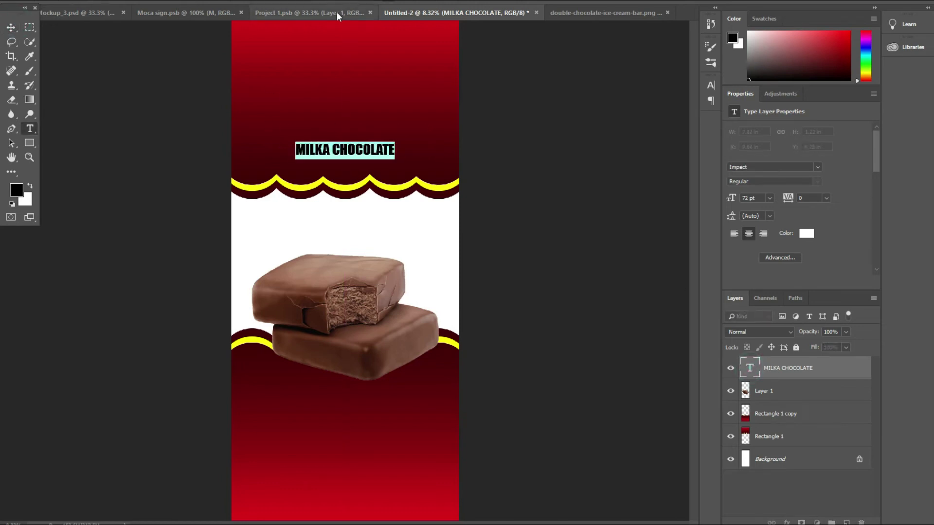
{"action": "type", "text": "150"}
{"action": "key", "text": "Return"}
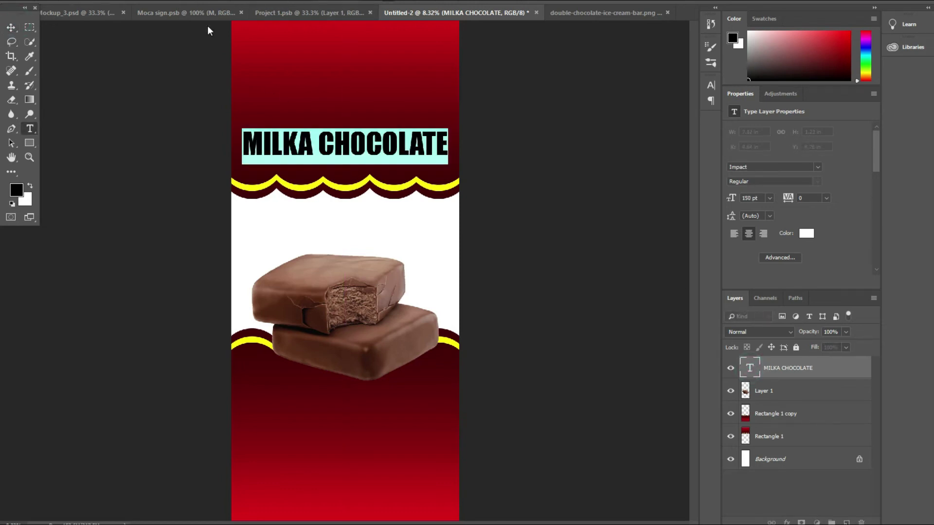
{"action": "left_click", "coordinate": [11, 28]}
{"action": "mouse_move", "coordinate": [345, 155]}
{"action": "left_mouse_down"}
{"action": "mouse_move", "coordinate": [347, 203]}
{"action": "mouse_move", "coordinate": [362, 164]}
{"action": "left_mouse_up"}
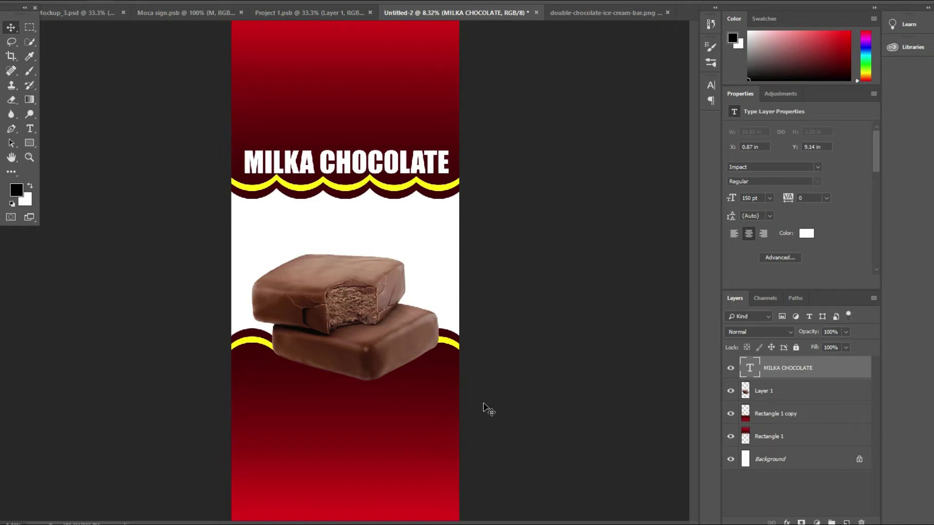
{"action": "left_click", "coordinate": [499, 403]}
{"action": "left_click_drag", "start_coordinate": [363, 298], "coordinate": [363, 278]}
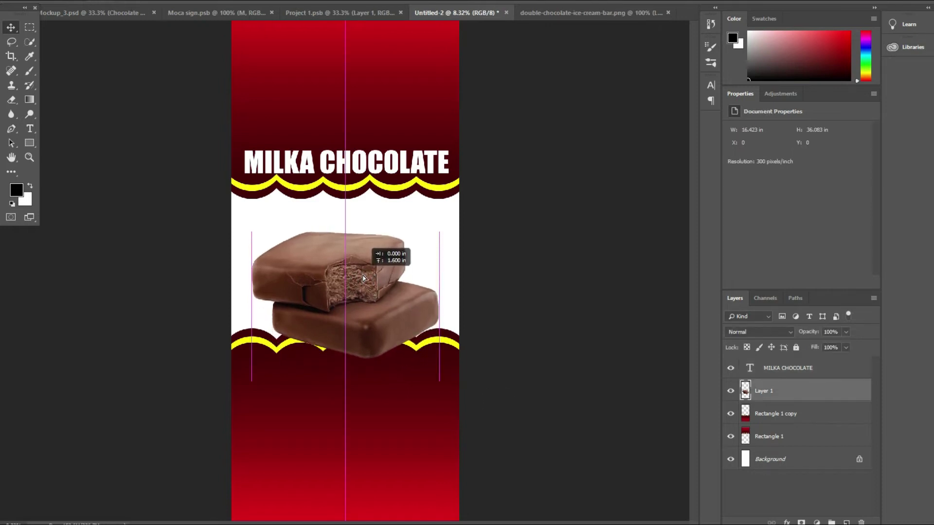
{"action": "left_click_drag", "start_coordinate": [346, 169], "coordinate": [346, 158]}
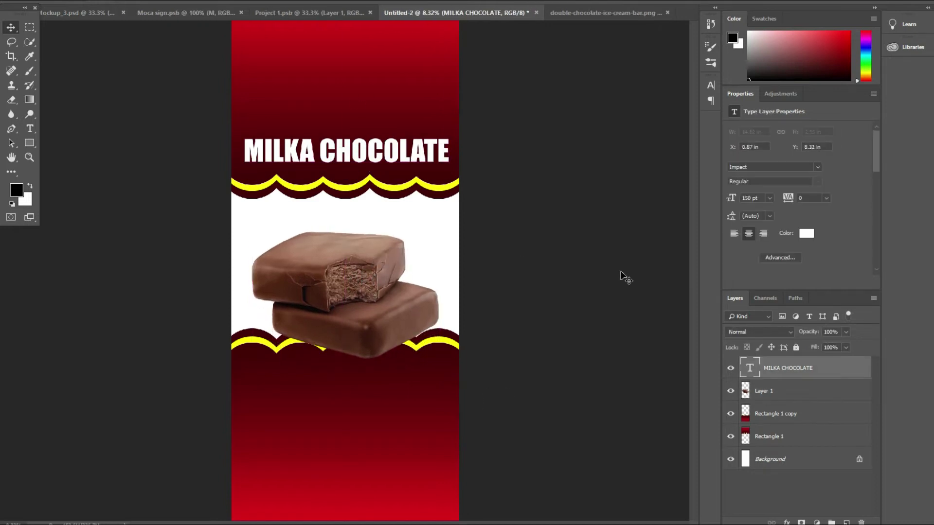
- Turn off the title's drop shadow and add a stroke effect
{"action": "scroll", "coordinate": [367, 149], "scroll_direction": "up", "scroll_amount": 3}
{"action": "scroll", "coordinate": [367, 148], "scroll_direction": "up", "scroll_amount": 3}
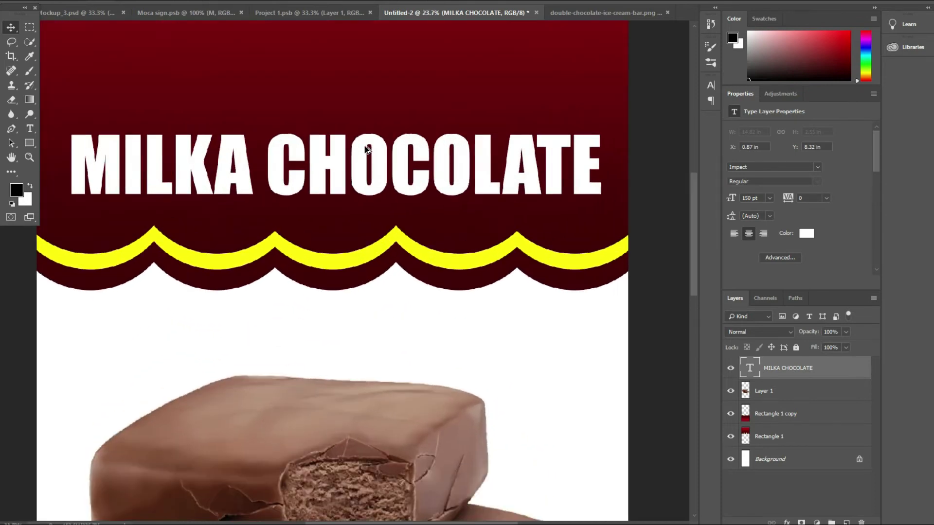
{"action": "scroll", "coordinate": [384, 161], "scroll_direction": "up", "scroll_amount": 1}
{"action": "left_click", "coordinate": [787, 522]}
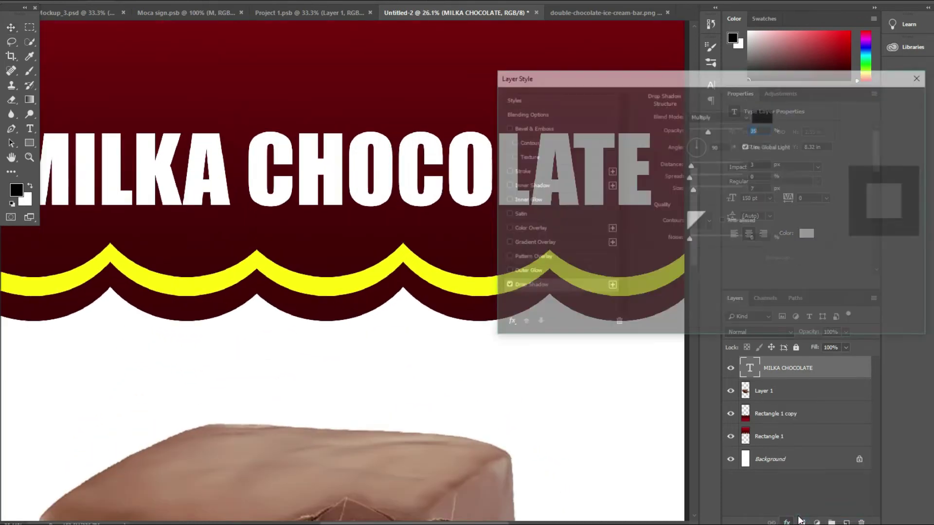
{"action": "left_click", "coordinate": [506, 287]}
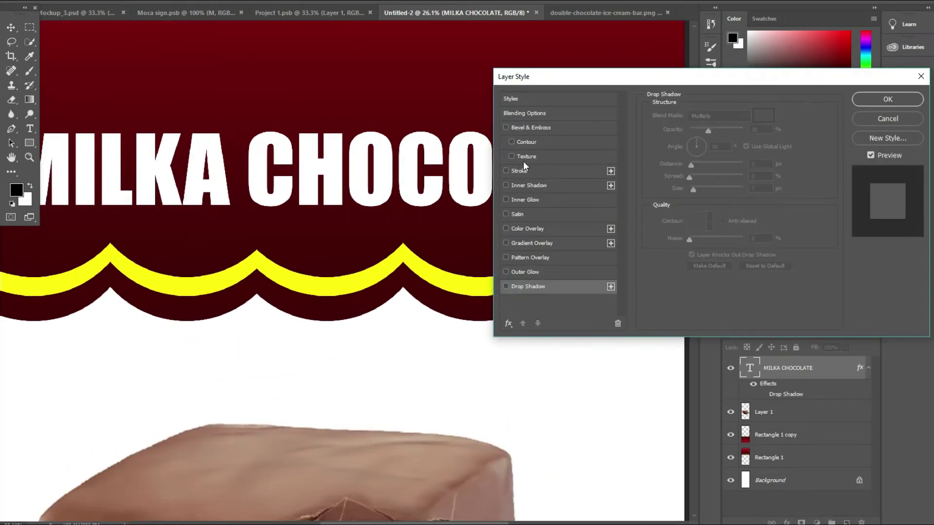
{"action": "left_click", "coordinate": [506, 172]}
- Make the title stroke bright yellow and thicker, then apply it
{"action": "left_click", "coordinate": [681, 196]}
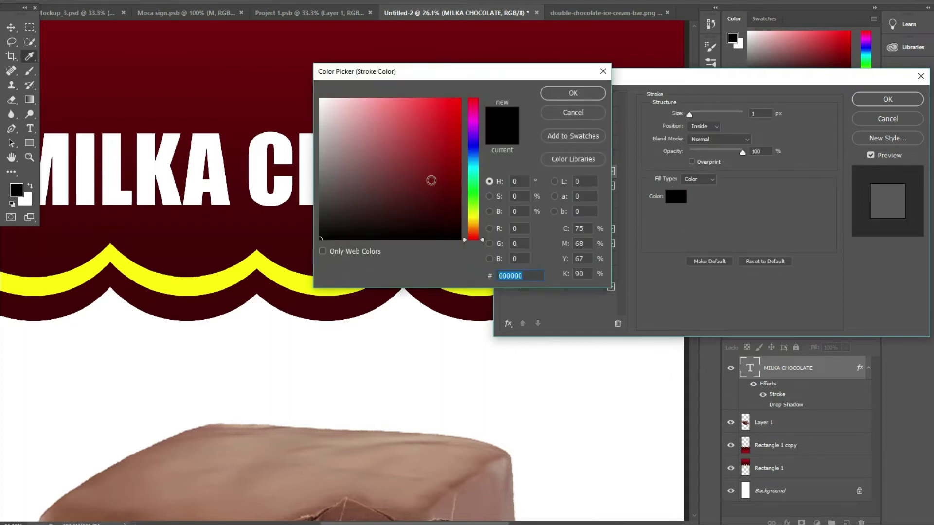
{"action": "left_click", "coordinate": [474, 221]}
{"action": "left_click", "coordinate": [447, 120]}
{"action": "left_click", "coordinate": [573, 92]}
{"action": "left_click_drag", "start_coordinate": [690, 115], "coordinate": [697, 115]}
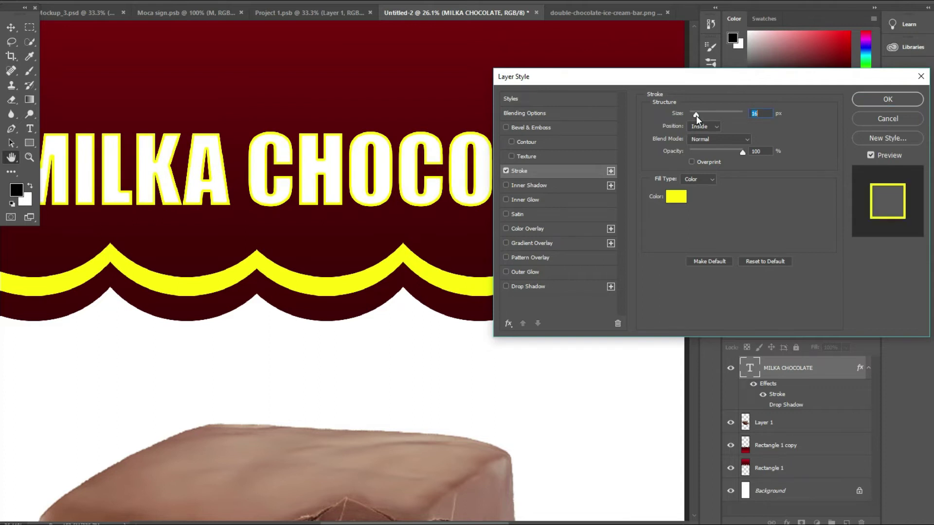
{"action": "left_click", "coordinate": [888, 100]}
- Reposition the chocolate image on the banner
{"action": "scroll", "coordinate": [514, 248], "scroll_direction": "down", "scroll_amount": 5}
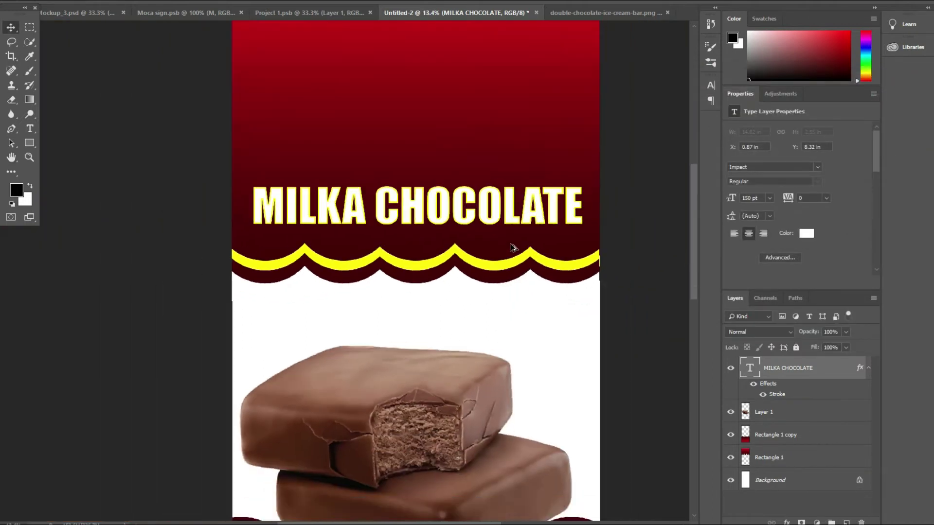
{"action": "scroll", "coordinate": [472, 225], "scroll_direction": "down", "scroll_amount": 2}
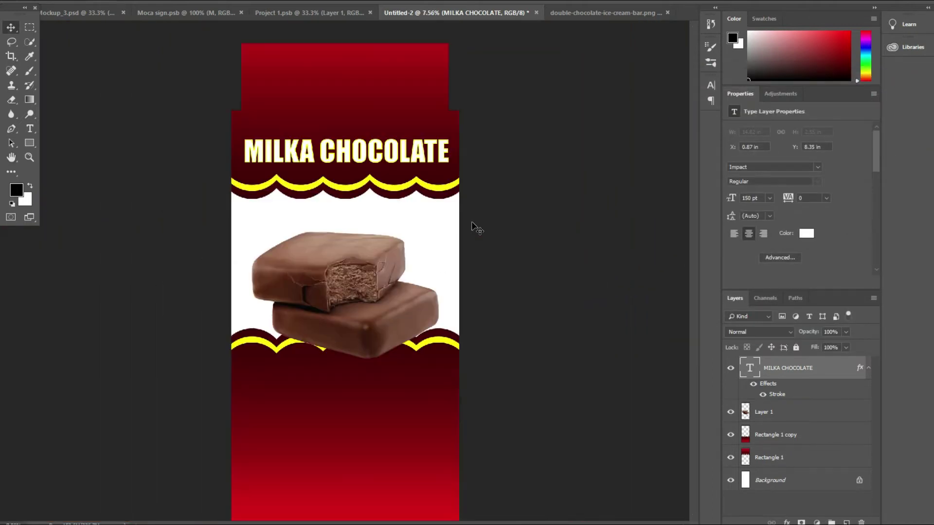
{"action": "left_click_drag", "start_coordinate": [303, 281], "coordinate": [309, 283]}
{"action": "scroll", "coordinate": [246, 320], "scroll_direction": "up", "scroll_amount": 2}
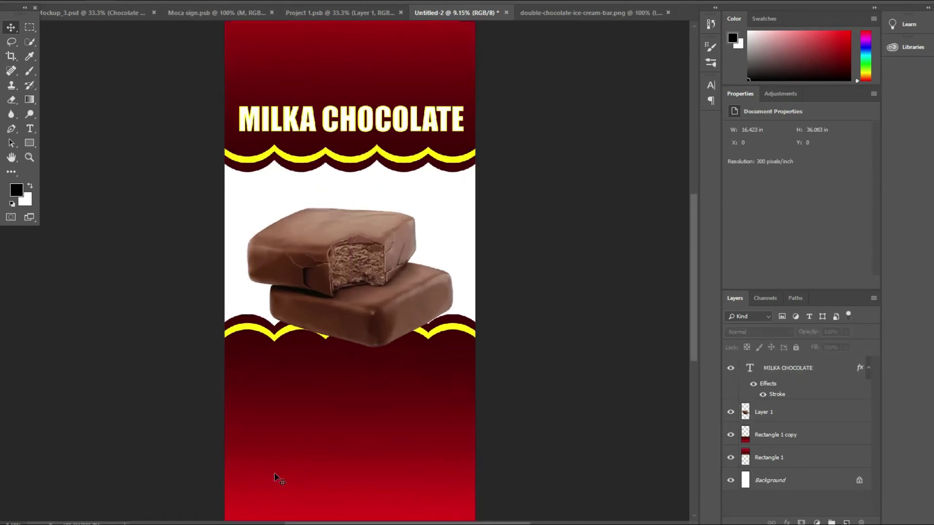
{"action": "scroll", "coordinate": [291, 474], "scroll_direction": "up", "scroll_amount": 1}
- Type the subtitle text 'BEST FLAVOUR O' under the title
{"action": "scroll", "coordinate": [280, 479], "scroll_direction": "up", "scroll_amount": 1}
{"action": "left_click", "coordinate": [25, 132]}
{"action": "left_click", "coordinate": [263, 373]}
{"action": "type", "text": "BEST FLAVOUR O"}
{"action": "double_click", "coordinate": [807, 434]}
{"action": "left_click", "coordinate": [917, 73]}
- Duplicate the chocolate layer, shrink the copy, and place it just above the title
{"action": "key", "text": "ctrl+j"}
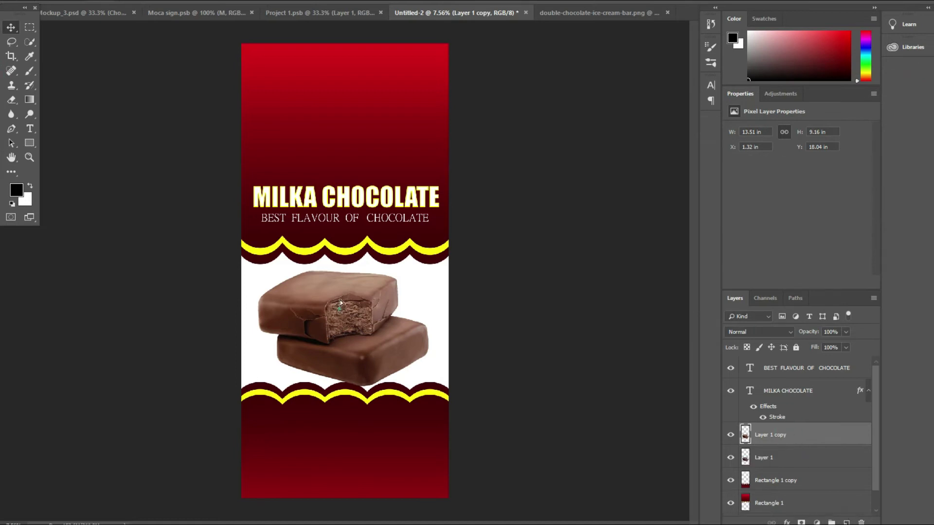
{"action": "left_click_drag", "start_coordinate": [341, 304], "coordinate": [340, 97]}
{"action": "key", "text": "ctrl+t"}
{"action": "left_click_drag", "start_coordinate": [431, 63], "coordinate": [397, 86]}
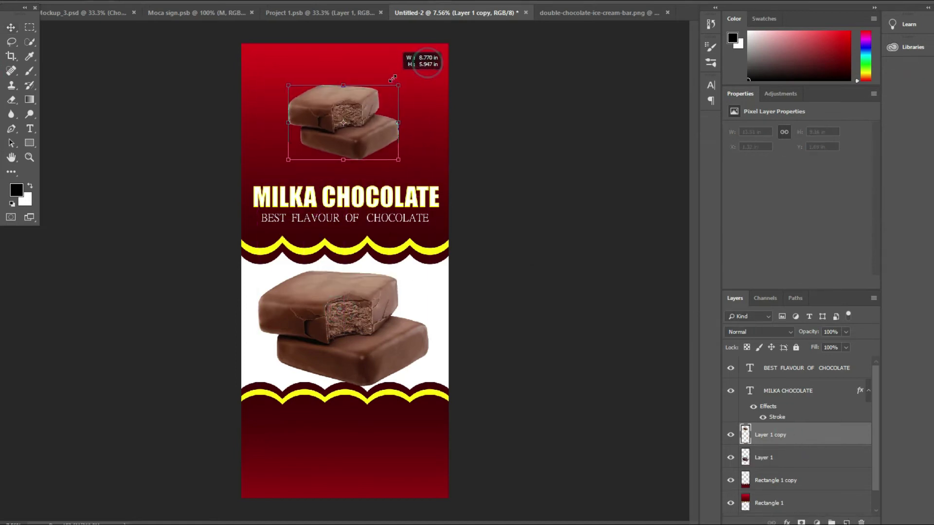
{"action": "left_click_drag", "start_coordinate": [363, 111], "coordinate": [362, 132]}
{"action": "key", "text": "Return"}
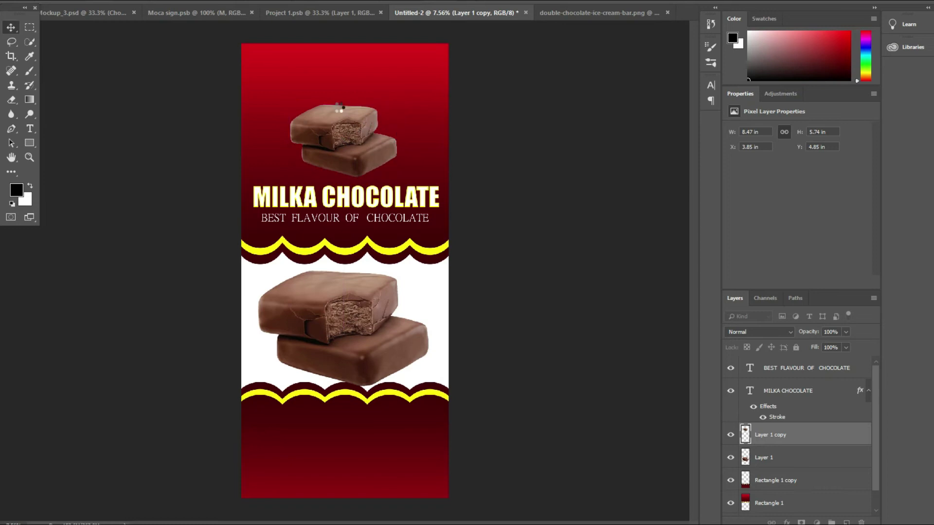
- Zoom into the banner top and add a new layer at the top of the stack
{"action": "key", "text": "ctrl+plus"}
{"action": "key", "text": "ctrl+plus"}
{"action": "left_click_drag", "start_coordinate": [352, 72], "coordinate": [362, 241]}
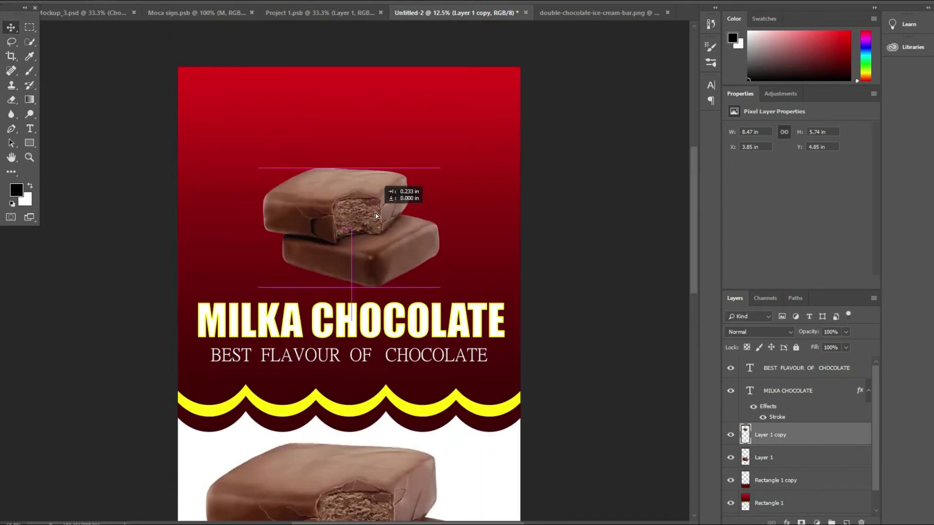
{"action": "left_click", "coordinate": [847, 522]}
{"action": "left_click_drag", "start_coordinate": [809, 447], "coordinate": [803, 363]}
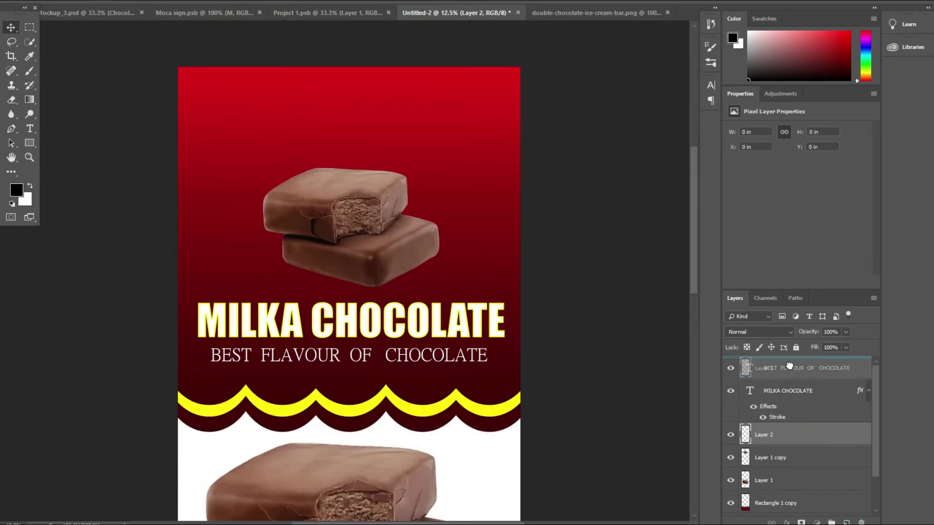
- Draw a dark-red ellipse and move it onto the top chocolate
{"action": "right_click", "coordinate": [30, 143]}
{"action": "left_click", "coordinate": [76, 164]}
{"action": "left_click", "coordinate": [364, 222], "text": "alt"}
{"action": "left_click_drag", "start_coordinate": [380, 240], "coordinate": [429, 312]}
{"action": "left_click_drag", "start_coordinate": [384, 234], "coordinate": [355, 220]}
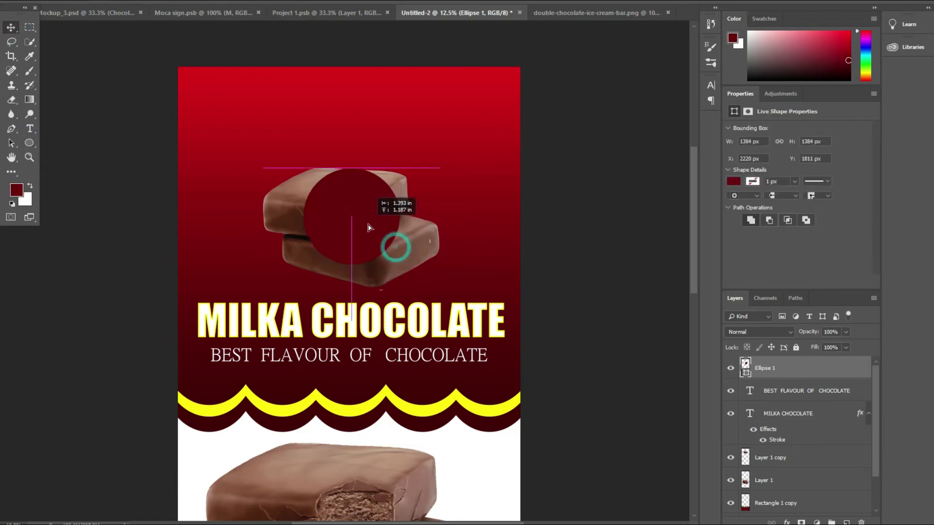
- Enlarge and centre the circle, then bring the smaller chocolate in front of it
{"action": "left_click_drag", "start_coordinate": [401, 181], "coordinate": [427, 146]}
{"action": "left_click_drag", "start_coordinate": [381, 205], "coordinate": [382, 192]}
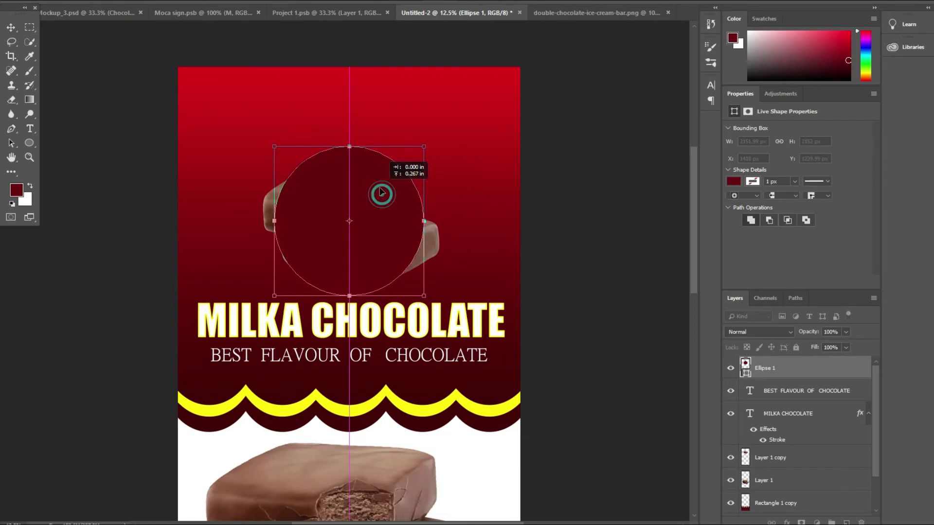
{"action": "left_click_drag", "start_coordinate": [422, 136], "coordinate": [427, 130]}
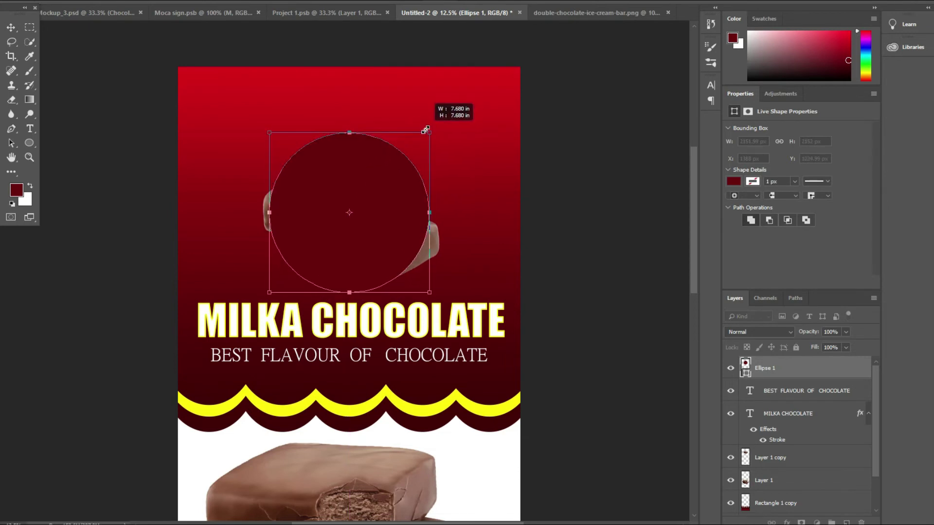
{"action": "key", "text": "Return"}
{"action": "left_click", "coordinate": [439, 247], "text": "ctrl"}
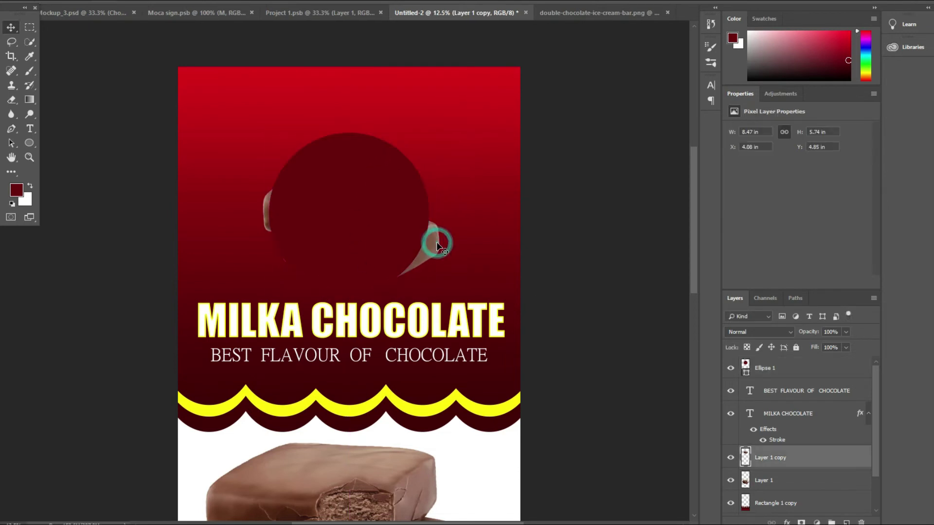
{"action": "key", "text": "ctrl+bracketright"}
{"action": "key", "text": "ctrl+bracketright"}
{"action": "key", "text": "ctrl+bracketright"}
{"action": "left_click", "coordinate": [373, 152], "text": "ctrl"}
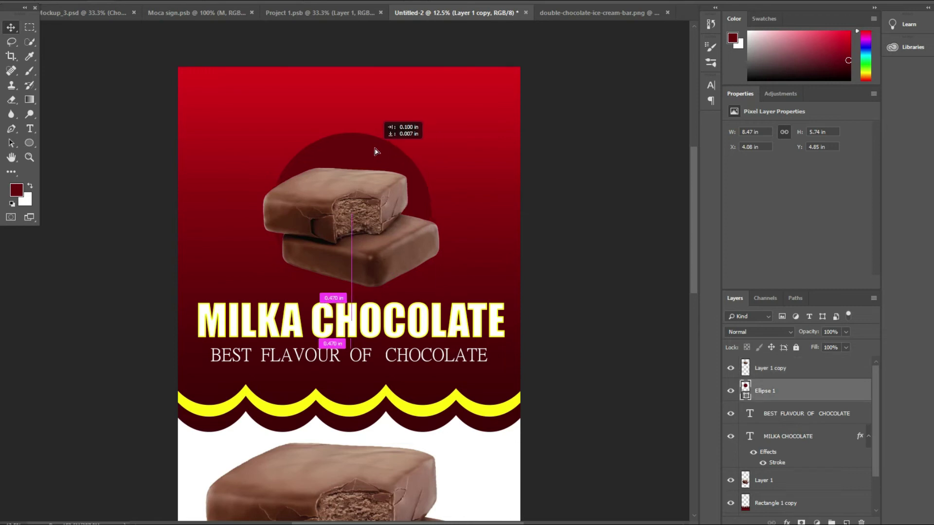
- Rasterize the circle layer, duplicate it, and nudge the copy up
{"action": "right_click", "coordinate": [824, 390]}
{"action": "left_click", "coordinate": [820, 244]}
{"action": "left_click_drag", "start_coordinate": [774, 391], "coordinate": [849, 523]}
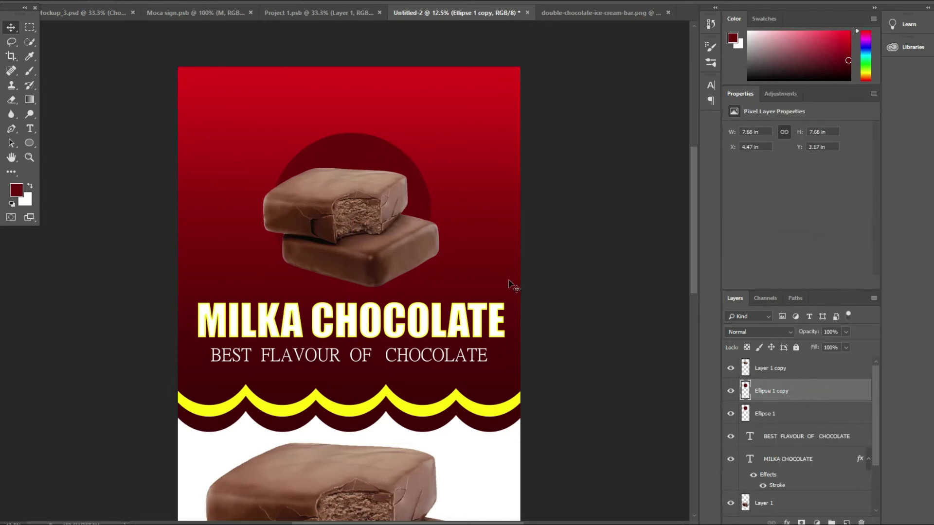
{"action": "left_click_drag", "start_coordinate": [370, 143], "coordinate": [370, 139]}
- Blur the circle copy with a Gaussian Blur of about 40 and enlarge it into a glow
{"action": "left_click", "coordinate": [144, 0]}
{"action": "mouse_move", "coordinate": [218, 103]}
{"action": "left_click", "coordinate": [345, 150]}
{"action": "mouse_move", "coordinate": [571, 251]}
{"action": "left_mouse_down"}
{"action": "mouse_move", "coordinate": [605, 251]}
{"action": "mouse_move", "coordinate": [597, 252]}
{"action": "left_mouse_up"}
{"action": "left_click", "coordinate": [691, 101]}
{"action": "key", "text": "ctrl+t"}
{"action": "left_click_drag", "start_coordinate": [440, 129], "coordinate": [454, 109]}
{"action": "key", "text": "Return"}
- Place the glow just below the solid circle and lower its opacity to about 57%
{"action": "key", "text": "ctrl+bracketleft"}
{"action": "key", "text": "ctrl+bracketleft"}
{"action": "key", "text": "ctrl+bracketleft"}
{"action": "key", "text": "ctrl+bracketleft"}
{"action": "key", "text": "ctrl+z"}
{"action": "key", "text": "ctrl+z"}
{"action": "key", "text": "ctrl+z"}
{"action": "key", "text": "ctrl+bracketright"}
{"action": "key", "text": "ctrl+bracketleft"}
{"action": "key", "text": "ctrl+bracketleft"}
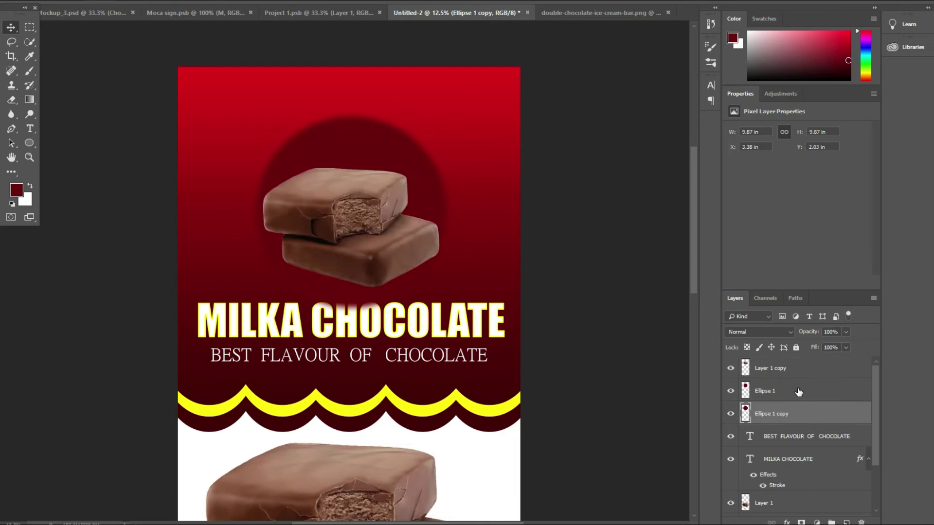
{"action": "left_click", "coordinate": [846, 332]}
{"action": "left_click_drag", "start_coordinate": [849, 344], "coordinate": [826, 345]}
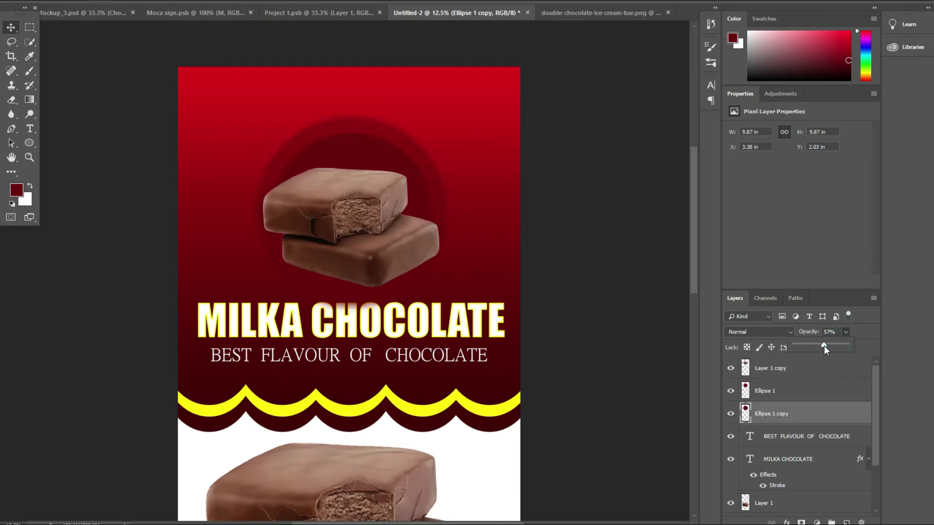
- Give Ellipse 1 a white colour overlay at 97% opacity
{"action": "left_click", "coordinate": [12, 30]}
{"action": "key", "text": "ctrl+plus"}
{"action": "left_click", "coordinate": [406, 46]}
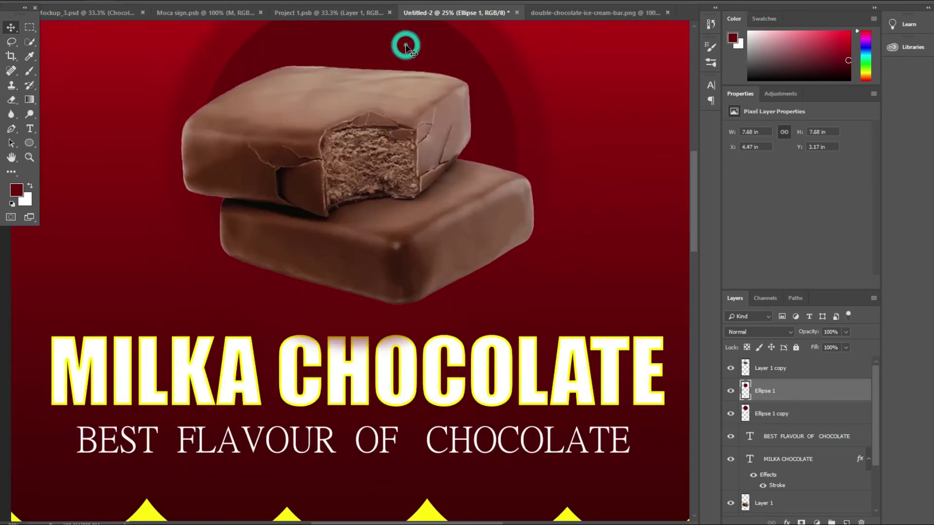
{"action": "left_click", "coordinate": [786, 523]}
{"action": "left_click", "coordinate": [810, 471]}
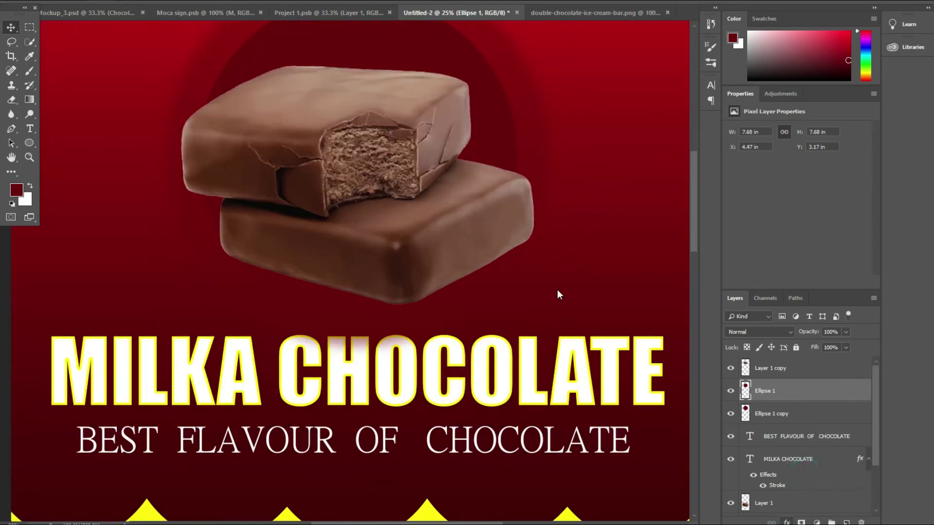
{"action": "key", "text": "Down"}
{"action": "key", "text": "Down"}
{"action": "key", "text": "Down"}
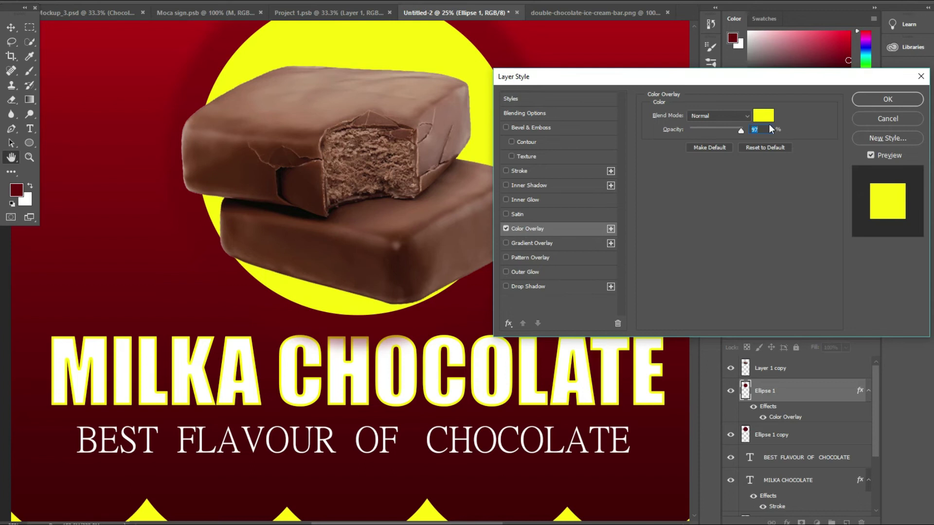
{"action": "left_click", "coordinate": [763, 115]}
{"action": "left_click_drag", "start_coordinate": [377, 116], "coordinate": [319, 98]}
{"action": "left_click", "coordinate": [567, 93]}
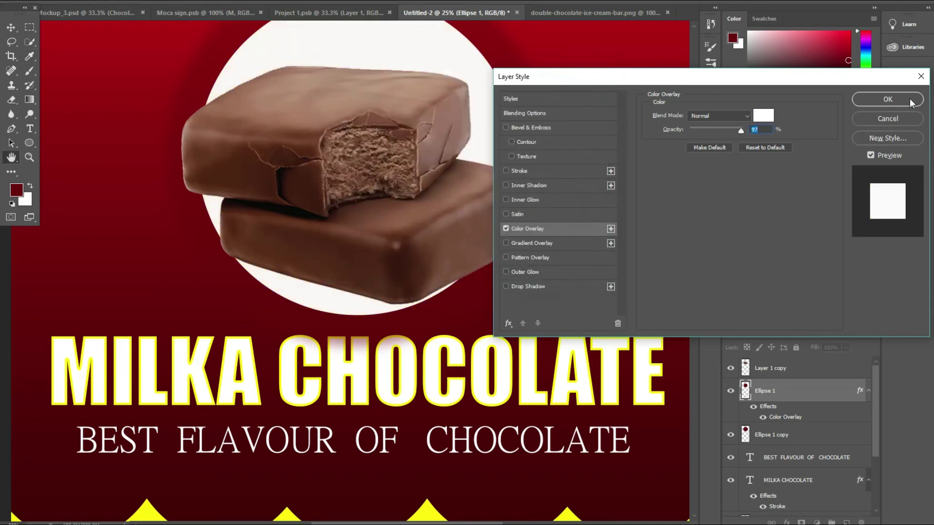
{"action": "left_click", "coordinate": [887, 99]}
- Shrink the white circle behind the top chocolate
{"action": "scroll", "coordinate": [437, 189], "scroll_direction": "down", "scroll_amount": 3}
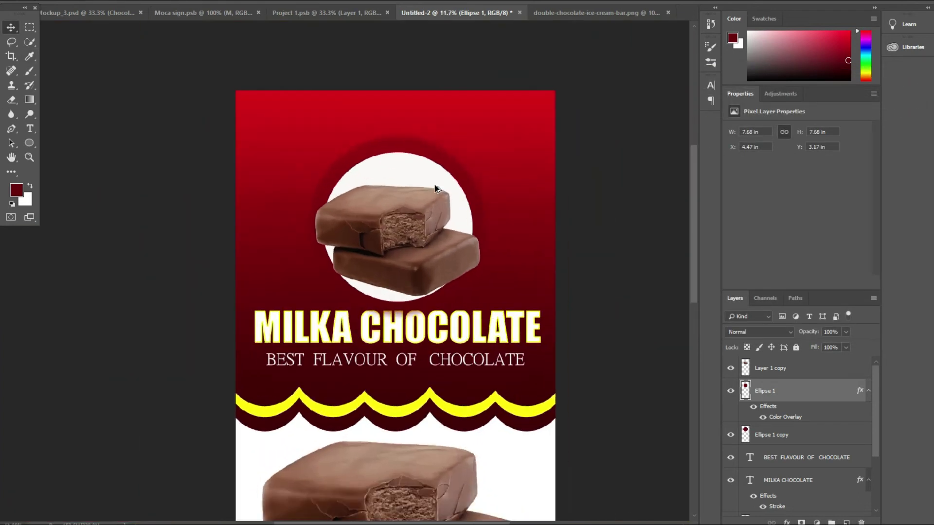
{"action": "scroll", "coordinate": [436, 189], "scroll_direction": "up", "scroll_amount": 2}
{"action": "left_click_drag", "start_coordinate": [433, 183], "coordinate": [448, 192]}
{"action": "key", "text": "ctrl+t"}
{"action": "left_click_drag", "start_coordinate": [482, 142], "coordinate": [462, 161]}
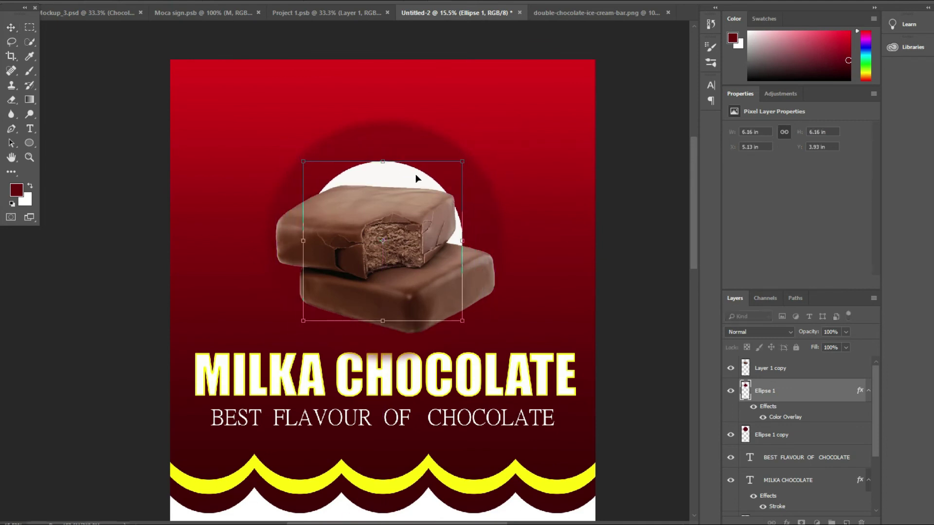
{"action": "key", "text": "Return"}
- Move the faint Ellipse 1 copy ring up around the white circle
{"action": "left_click", "coordinate": [476, 194]}
{"action": "left_click_drag", "start_coordinate": [476, 194], "coordinate": [477, 181]}
{"action": "scroll", "coordinate": [492, 221], "scroll_direction": "down", "scroll_amount": 2}
{"action": "scroll", "coordinate": [411, 178], "scroll_direction": "down", "scroll_amount": 2}
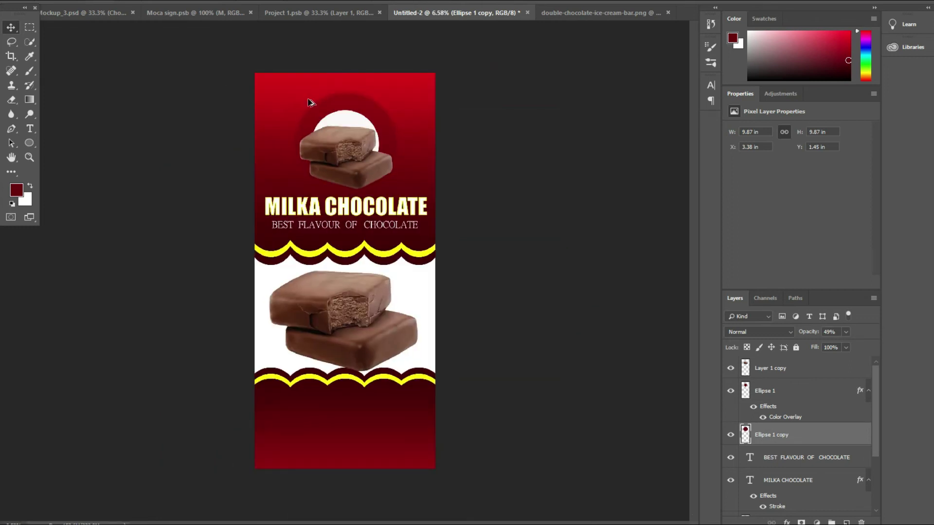
{"action": "scroll", "coordinate": [350, 160], "scroll_direction": "up", "scroll_amount": 5}
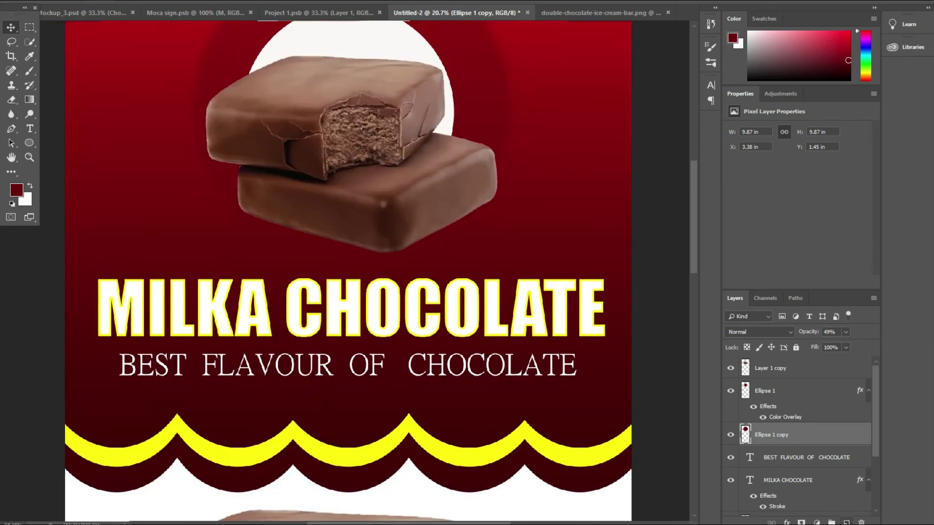
- On a new layer, paint a black (000000) brush shadow under the top chocolate
{"action": "key", "text": "ctrl+shift+alt+n"}
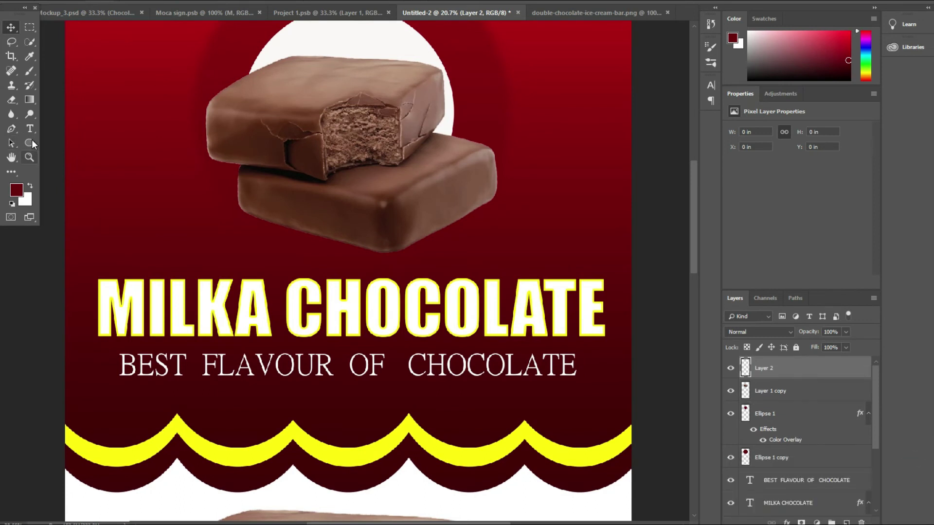
{"action": "key", "text": "b"}
{"action": "left_click", "coordinate": [16, 190]}
{"action": "type", "text": "000000"}
{"action": "left_click", "coordinate": [566, 92]}
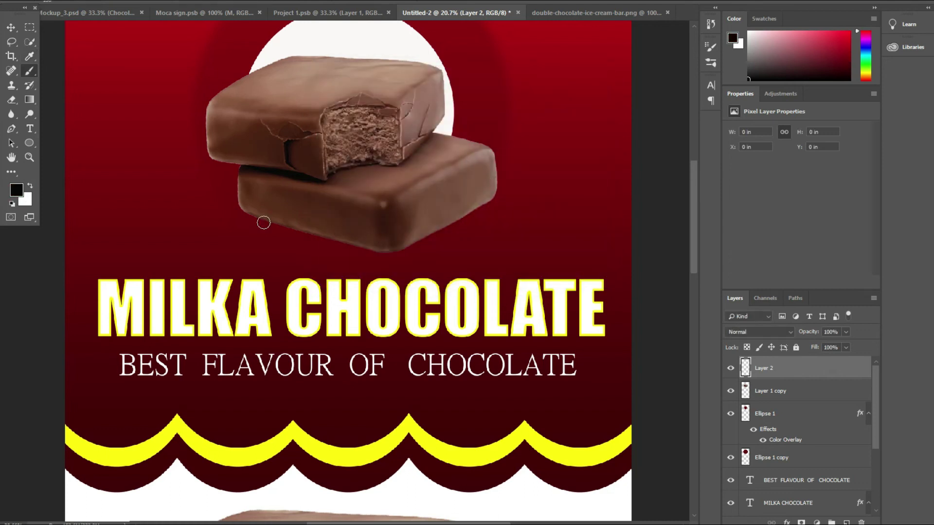
{"action": "key", "text": "bracketright"}
{"action": "key", "text": "bracketright"}
{"action": "key", "text": "bracketright"}
{"action": "mouse_move", "coordinate": [271, 192]}
{"action": "left_mouse_down"}
{"action": "mouse_move", "coordinate": [339, 220]}
{"action": "mouse_move", "coordinate": [455, 202]}
{"action": "left_mouse_up"}
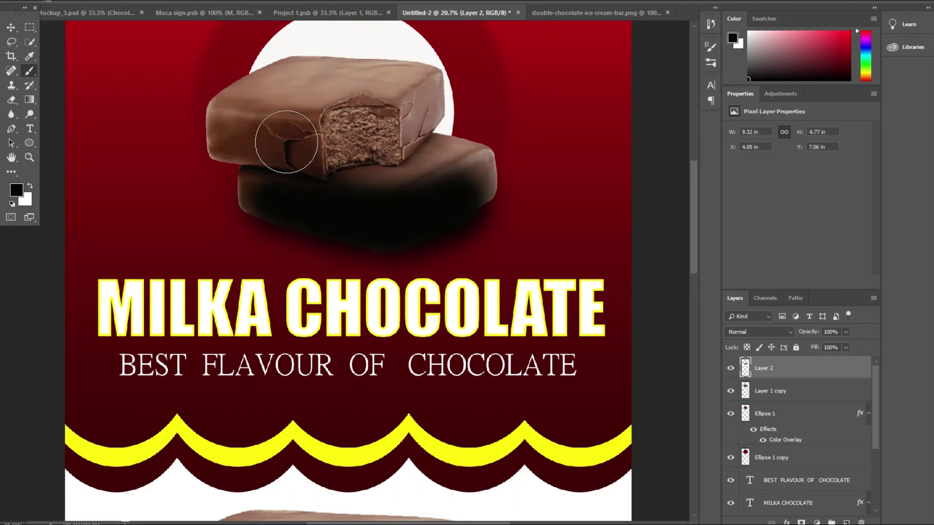
- Lower the shadow layer to 73% opacity and move it below the chocolate image
{"action": "left_click", "coordinate": [8, 29]}
{"action": "left_click", "coordinate": [846, 332]}
{"action": "left_click_drag", "start_coordinate": [849, 344], "coordinate": [832, 344]}
{"action": "left_click", "coordinate": [12, 28]}
{"action": "key", "text": "ctrl+bracketleft"}
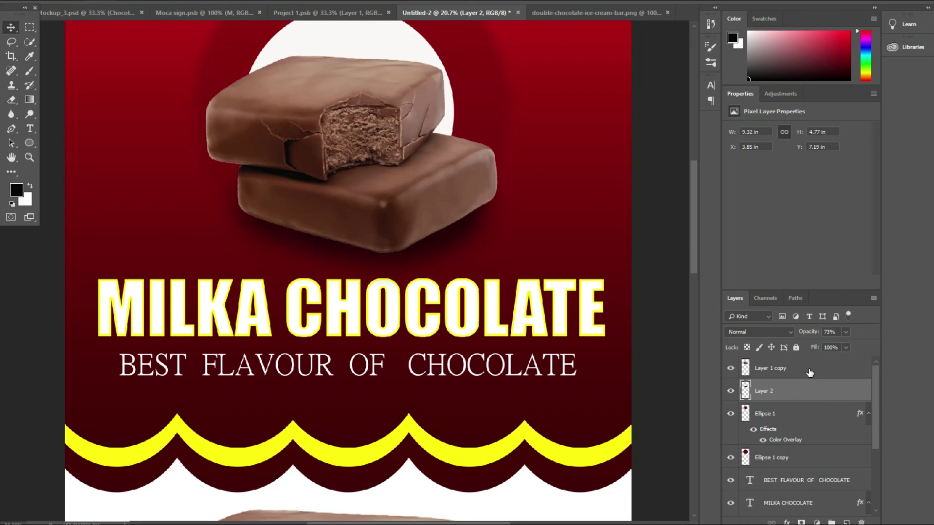
{"action": "key", "text": "ctrl+0"}
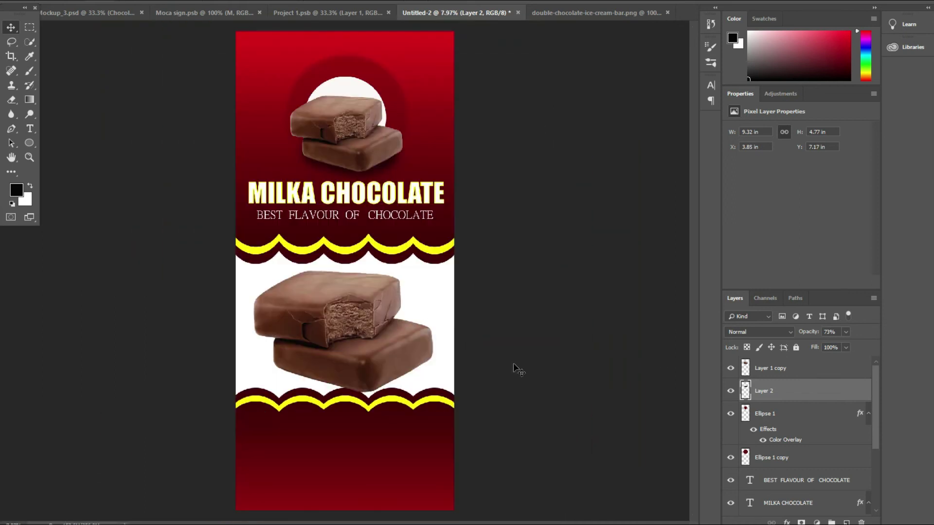
- Type the body text 'flavoure in paksitan very nice a locatio so beautiful' in the bottom band
{"action": "left_click", "coordinate": [513, 363]}
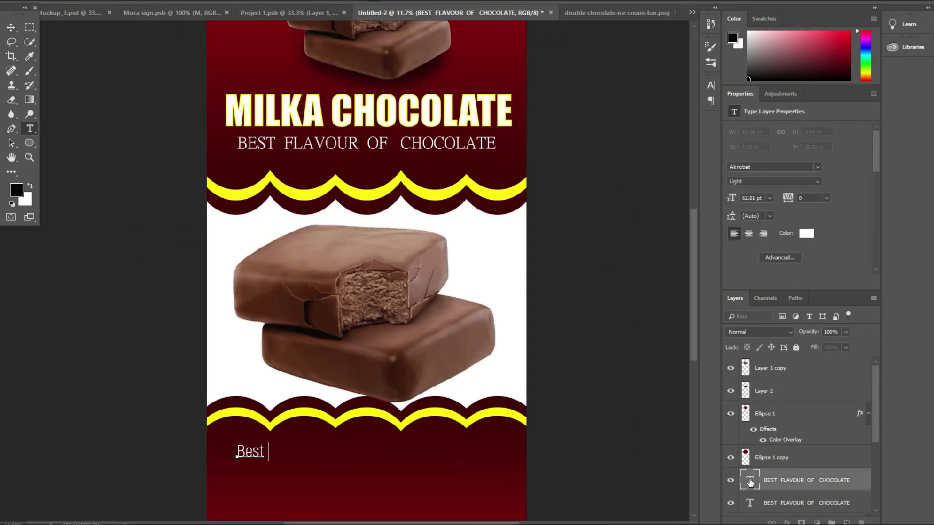
{"action": "type", "text": "flavoure in paksitan very nice a locatio "}
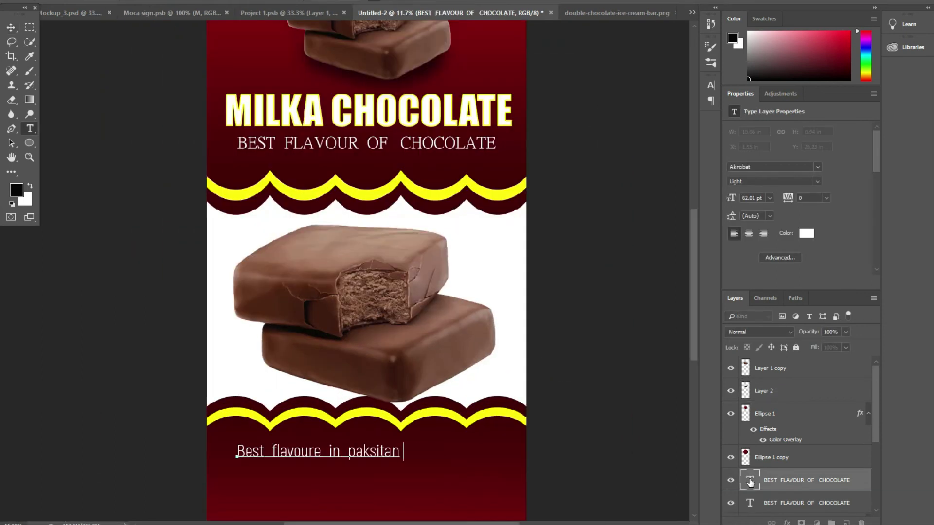
{"action": "type", "text": "so beautiful lapper and nice tast"}
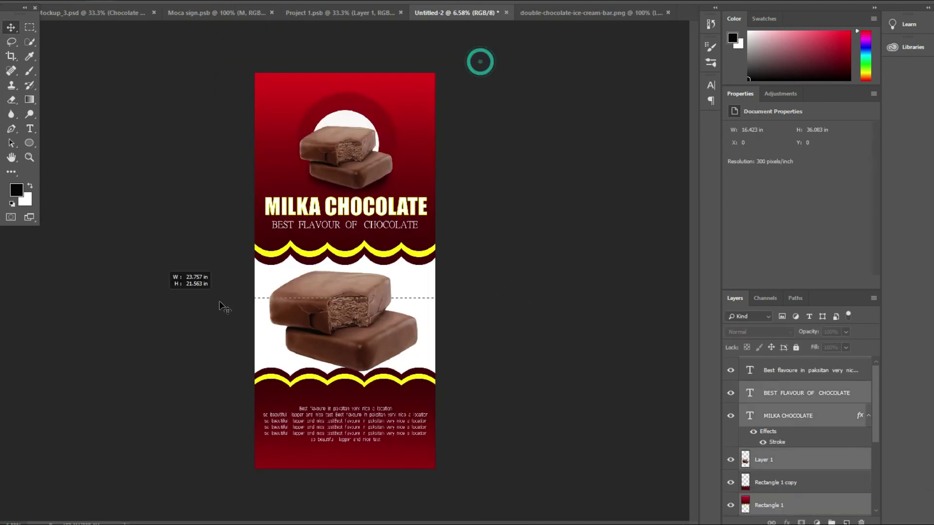
{"action": "right_click", "coordinate": [775, 369]}
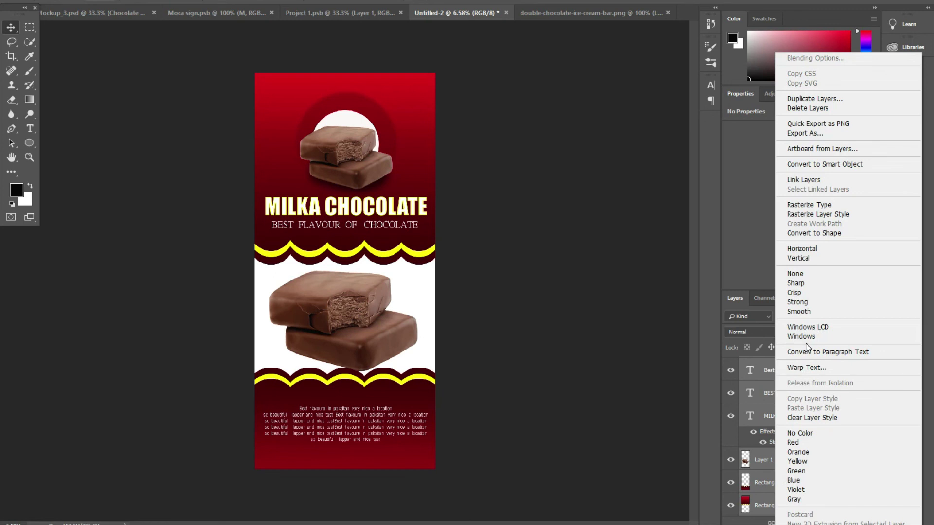
- Duplicate the Background layer
{"action": "left_click", "coordinate": [647, 371]}
{"action": "scroll", "coordinate": [803, 437], "scroll_direction": "down", "scroll_amount": 1}
{"action": "mouse_move", "coordinate": [800, 504]}
{"action": "left_mouse_down"}
{"action": "mouse_move", "coordinate": [871, 517]}
{"action": "mouse_move", "coordinate": [846, 522]}
{"action": "left_mouse_up"}
{"action": "scroll", "coordinate": [874, 472], "scroll_direction": "down", "scroll_amount": 1}
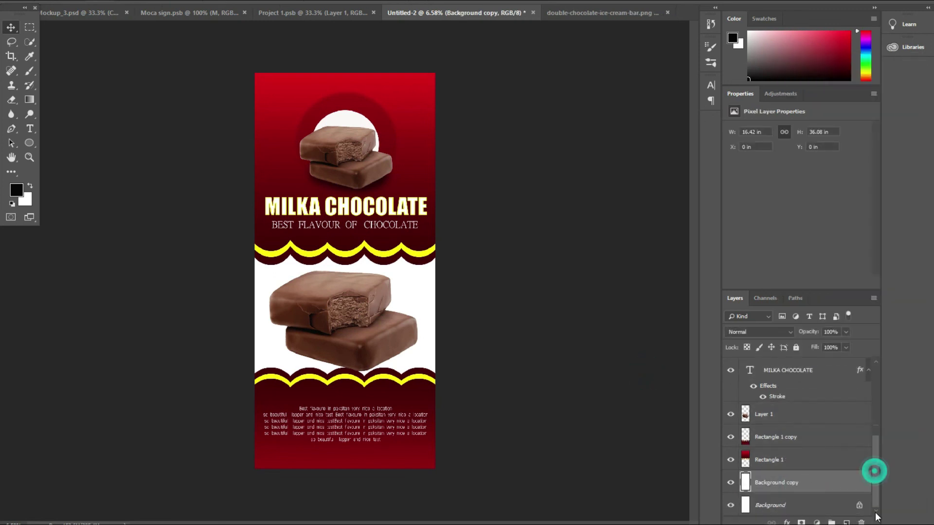
- Give the Background copy a light grey #d9d7d7 colour overlay
{"action": "left_click", "coordinate": [787, 522]}
{"action": "left_click", "coordinate": [803, 475]}
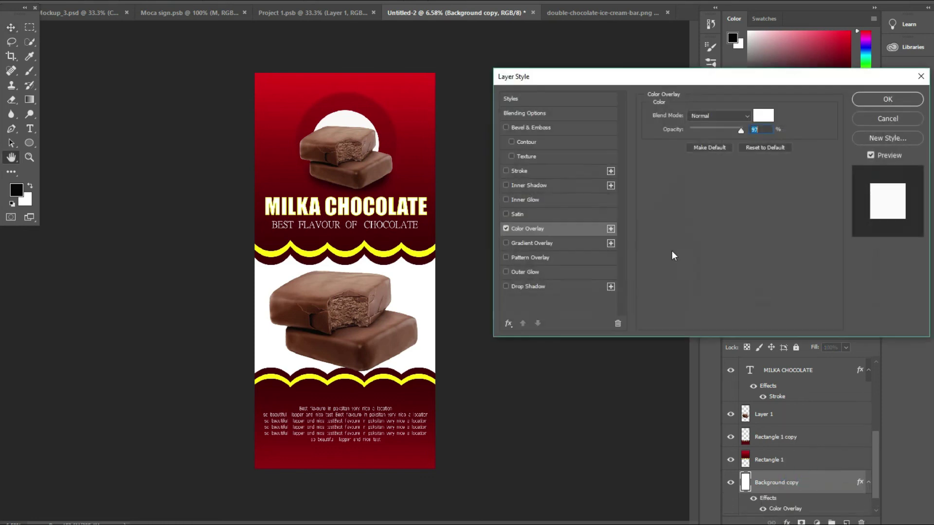
{"action": "left_click", "coordinate": [763, 115]}
{"action": "left_click", "coordinate": [321, 119]}
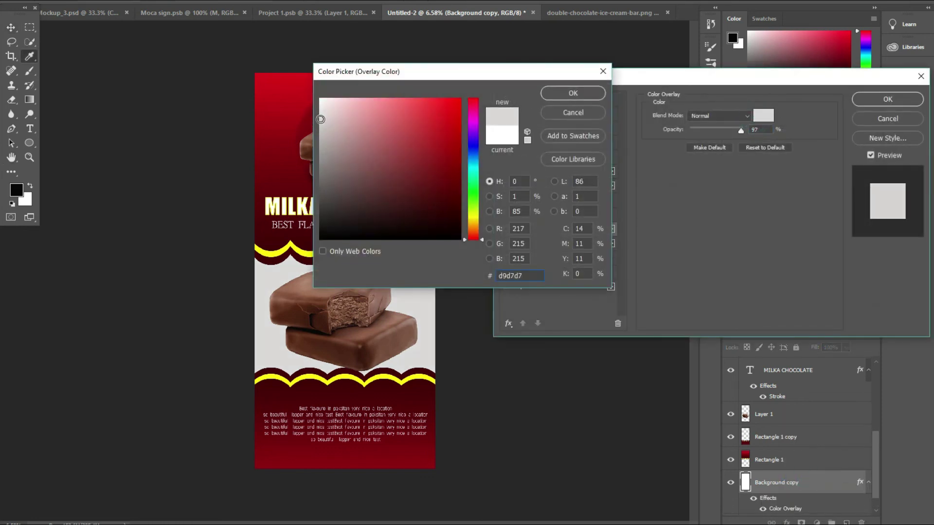
{"action": "left_click", "coordinate": [573, 93]}
- Add a drop shadow to the Rectangle 1 wave band with larger spread and size
{"action": "left_click", "coordinate": [888, 100]}
{"action": "left_click_drag", "start_coordinate": [417, 250], "coordinate": [417, 253]}
{"action": "left_click", "coordinate": [787, 522]}
{"action": "left_click", "coordinate": [803, 516]}
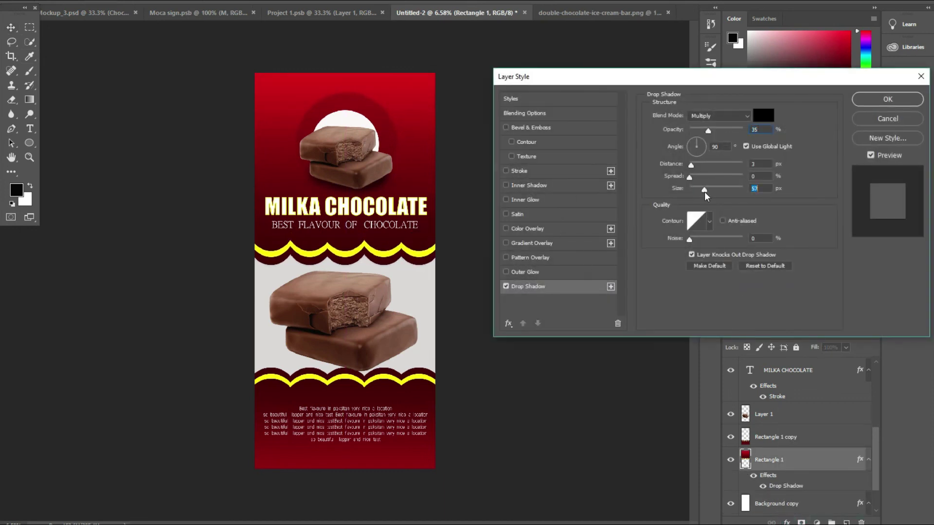
{"action": "left_click", "coordinate": [705, 178]}
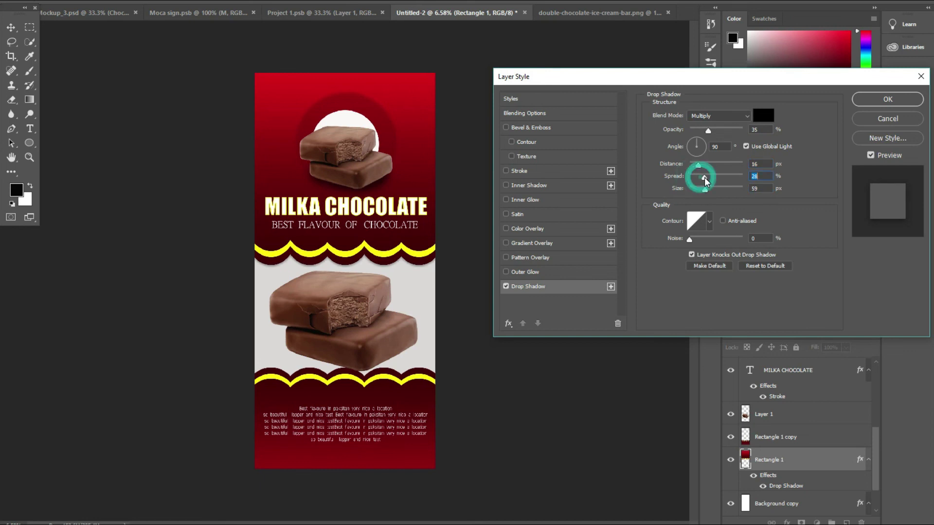
{"action": "left_click_drag", "start_coordinate": [709, 195], "coordinate": [720, 192]}
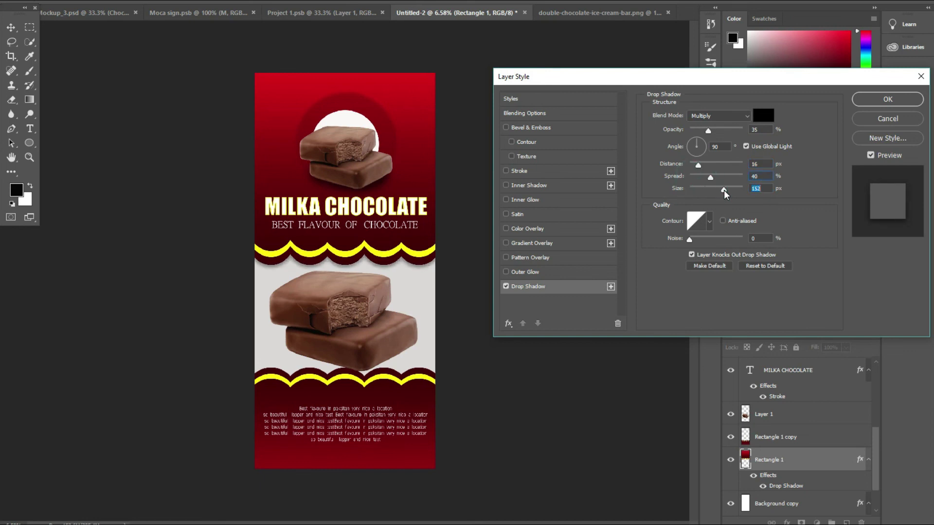
{"action": "left_click_drag", "start_coordinate": [708, 131], "coordinate": [704, 135]}
- Fine-tune the wave band shadow's opacity and size, then apply it
{"action": "left_click", "coordinate": [721, 190]}
{"action": "left_click", "coordinate": [888, 99]}
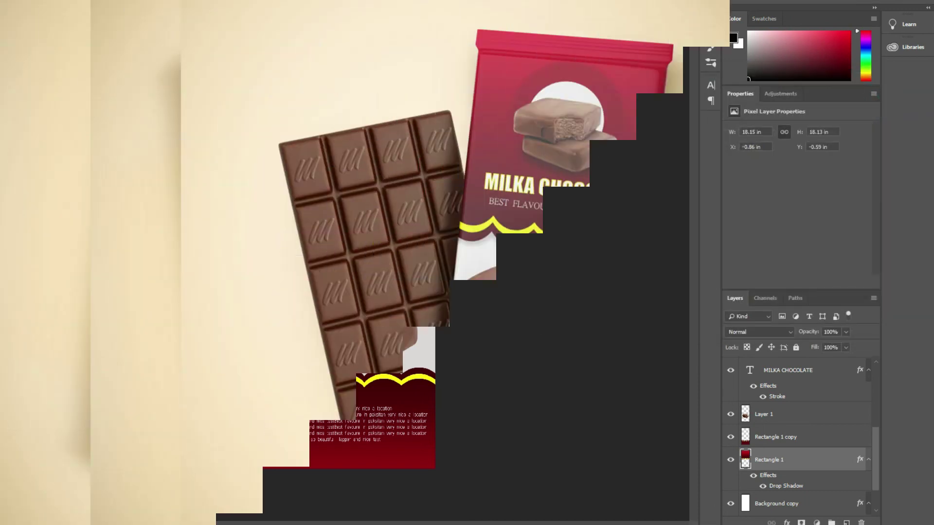